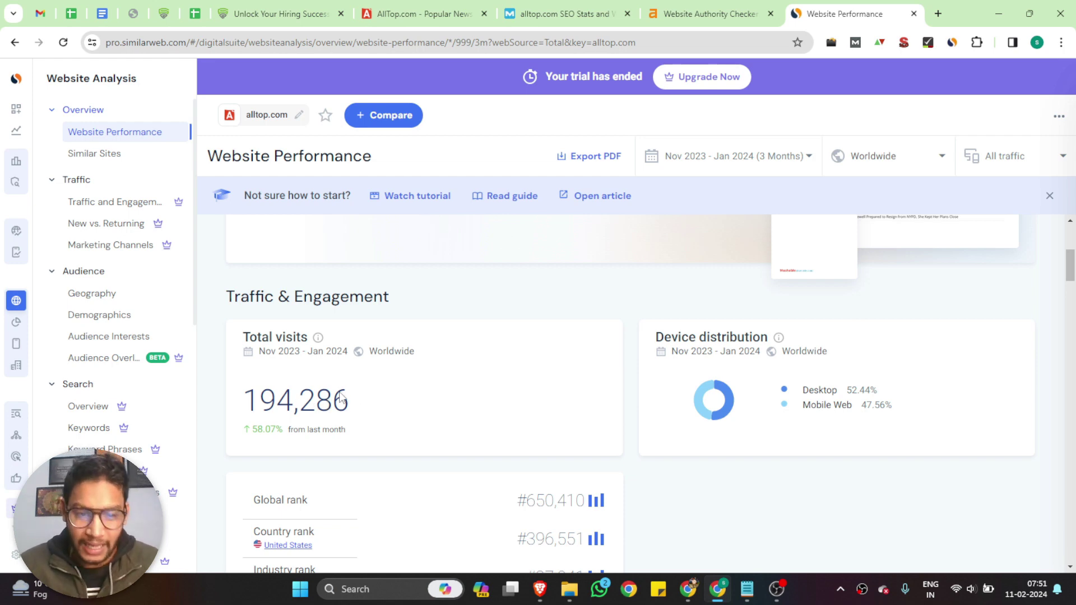
# Examine alltop.com's total visits, visits over time and top countries in the website performance report.
pyautogui.moveTo(343, 399); pyautogui.dragTo(242, 402)
pyautogui.scroll(-1, 531, 372)
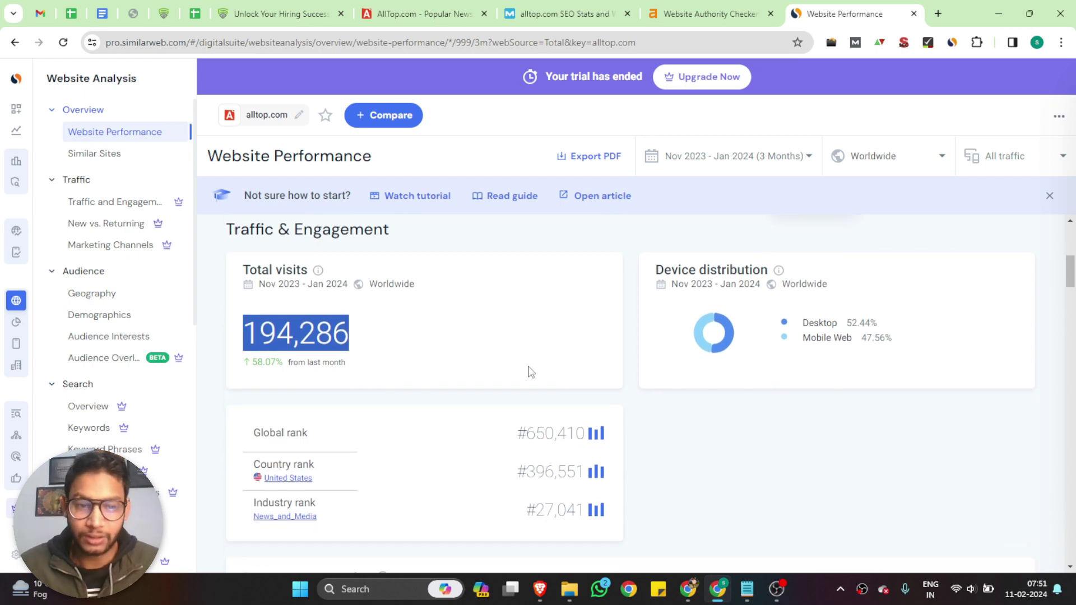
pyautogui.scroll(-10, 530, 370)
pyautogui.scroll(2, 423, 376)
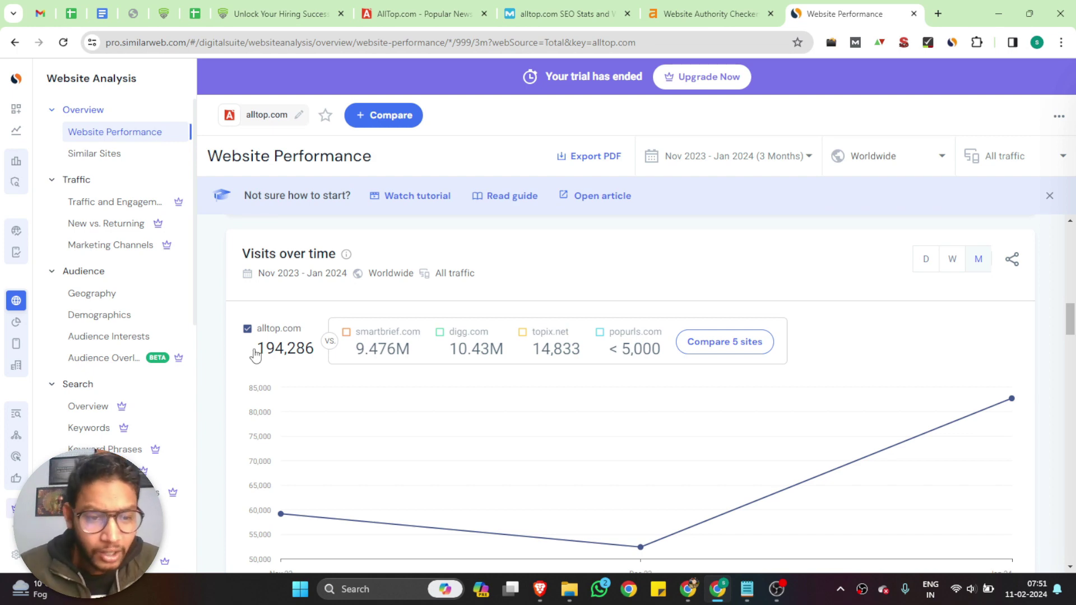
pyautogui.moveTo(255, 354); pyautogui.dragTo(322, 353)
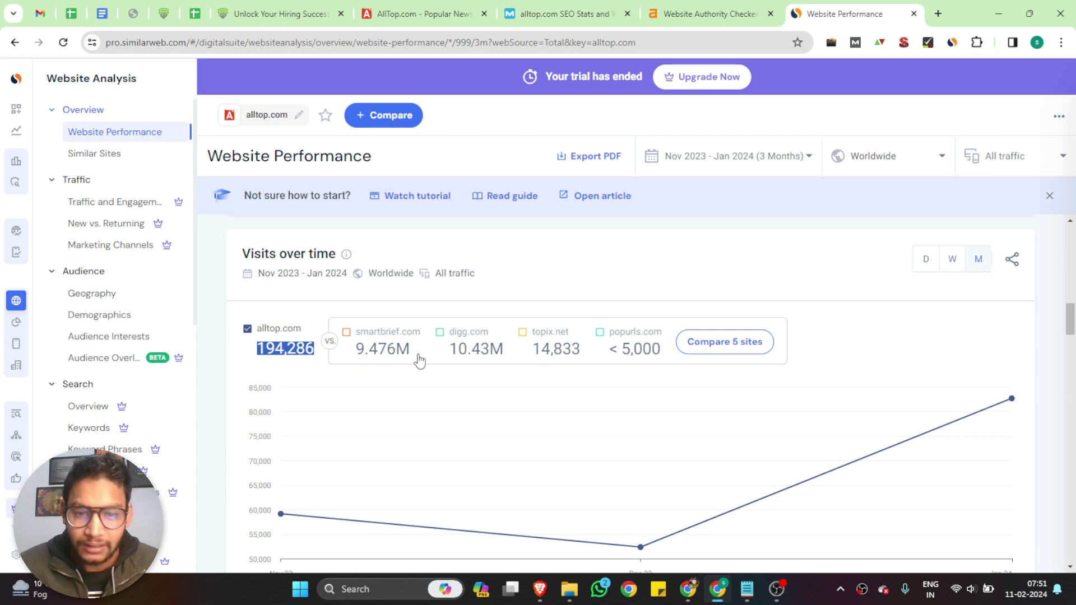
pyautogui.scroll(-7, 420, 362)
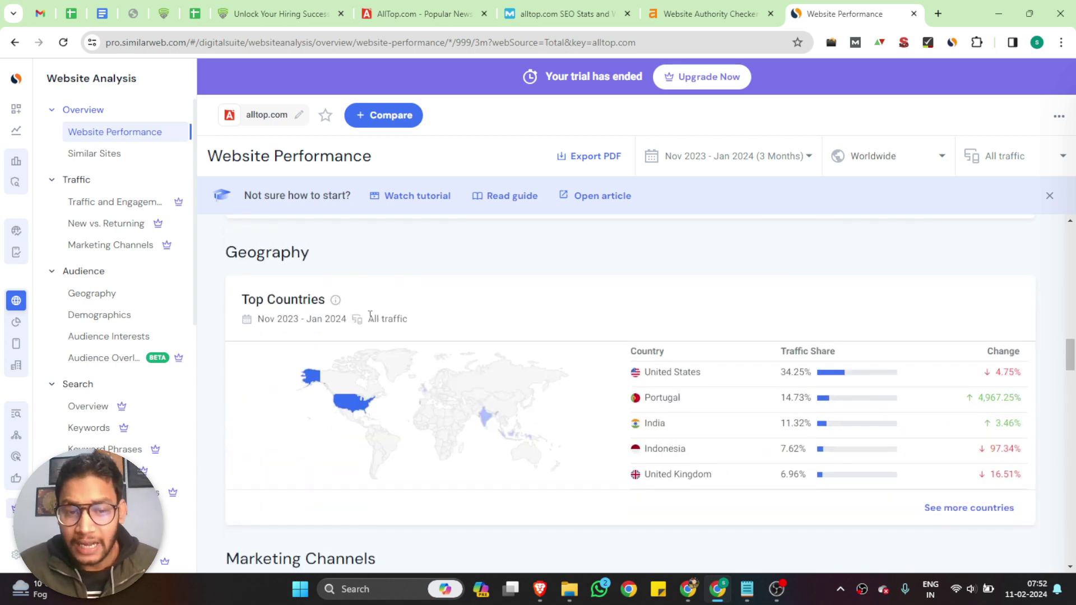
pyautogui.moveTo(370, 317); pyautogui.dragTo(416, 329)
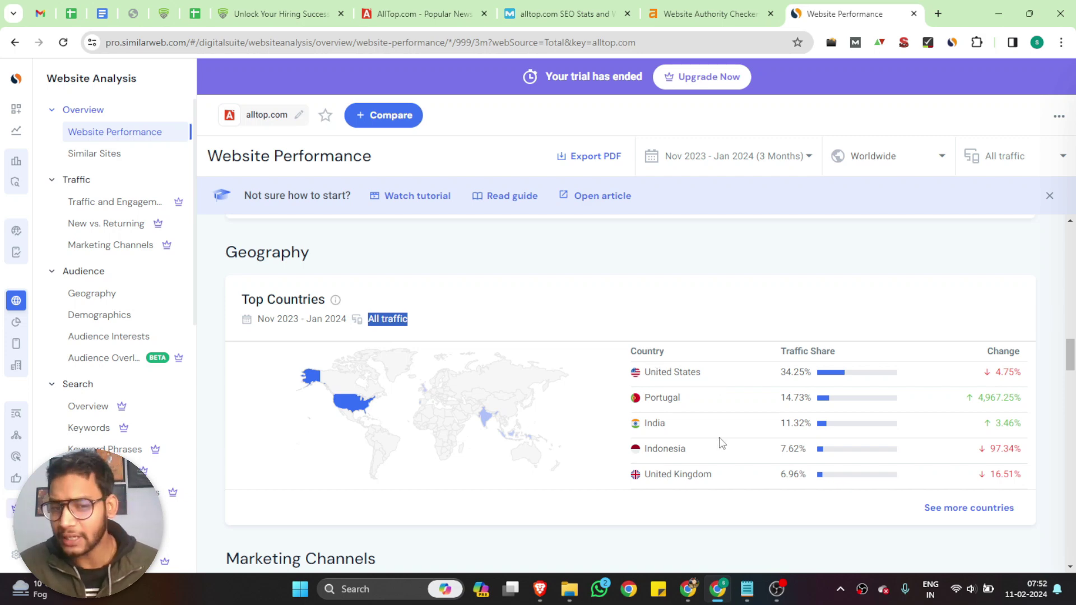
# Open the AllTop sign-up form and fill in the first and last name.
pyautogui.click(459, 8)
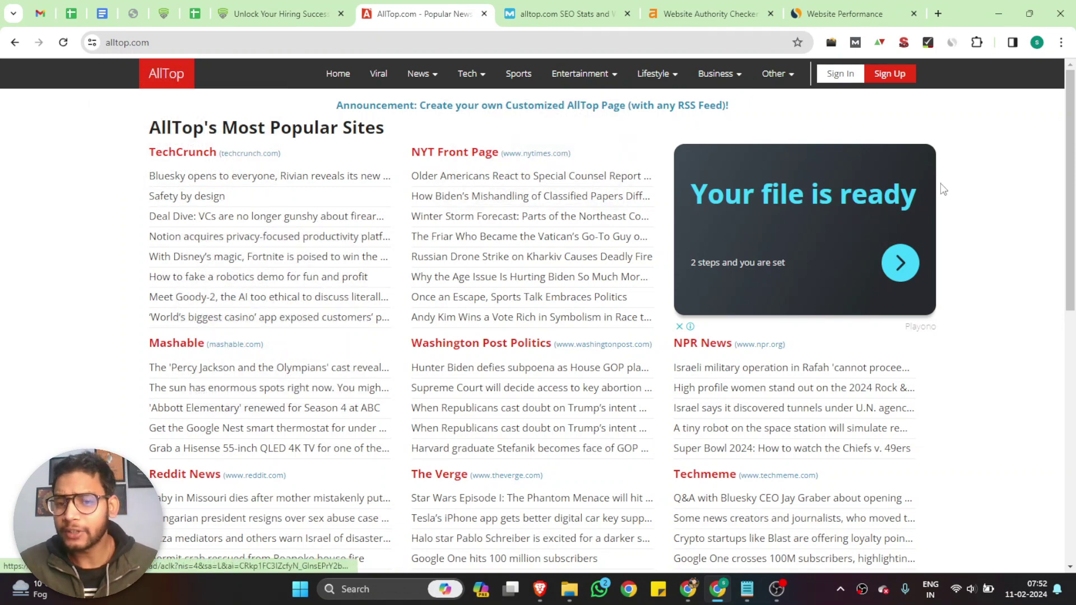
pyautogui.click(891, 75)
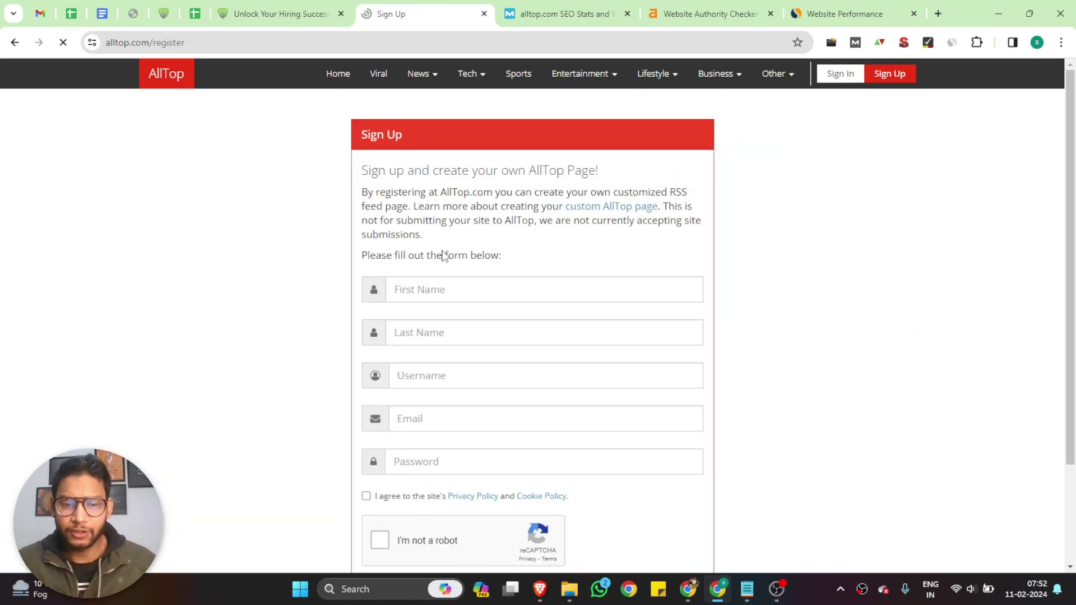
pyautogui.click(434, 291)
pyautogui.click(479, 322)
pyautogui.scroll(-2, 471, 320)
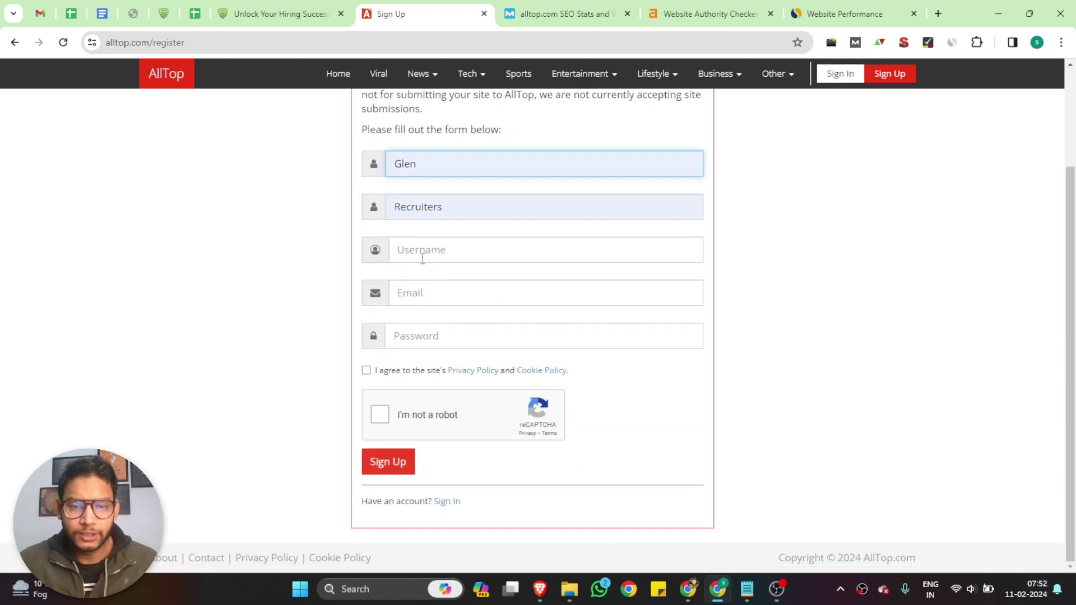
# Complete the registration with the username, email and account password, accept the policies, pass the reCAPTCHA check and submit it.
pyautogui.click(423, 251)
pyautogui.click(483, 308)
pyautogui.click(488, 300)
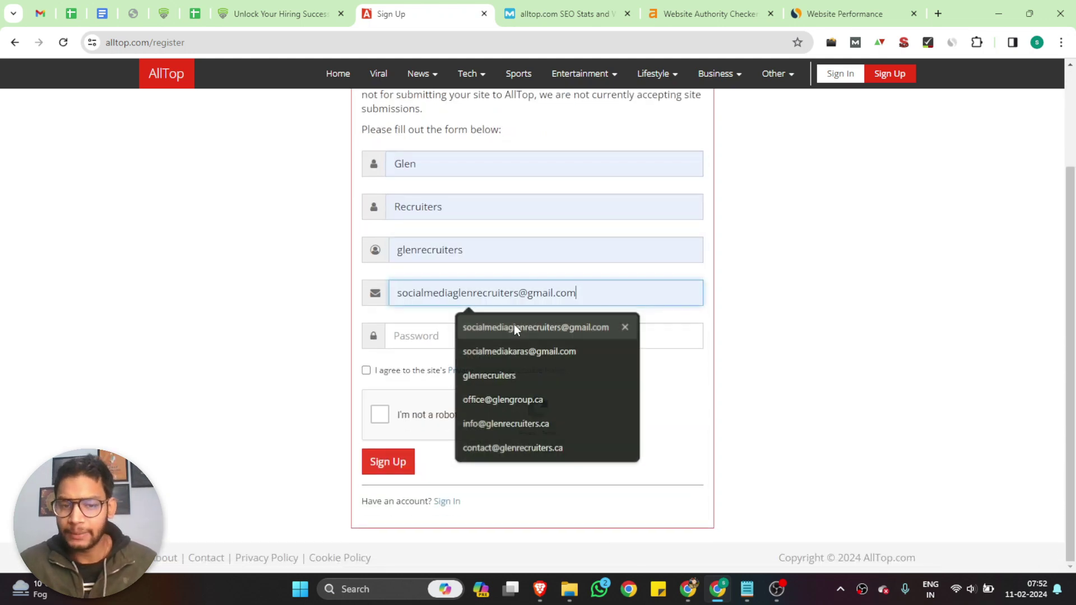
pyautogui.click(513, 325)
pyautogui.click(441, 335)
pyautogui.click(594, 361)
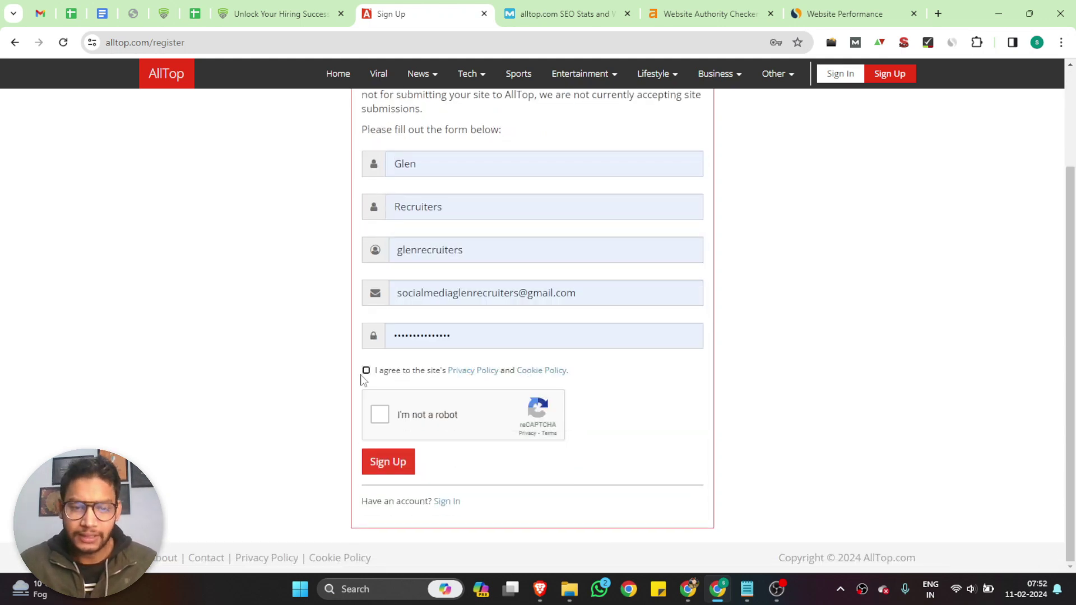
pyautogui.click(385, 420)
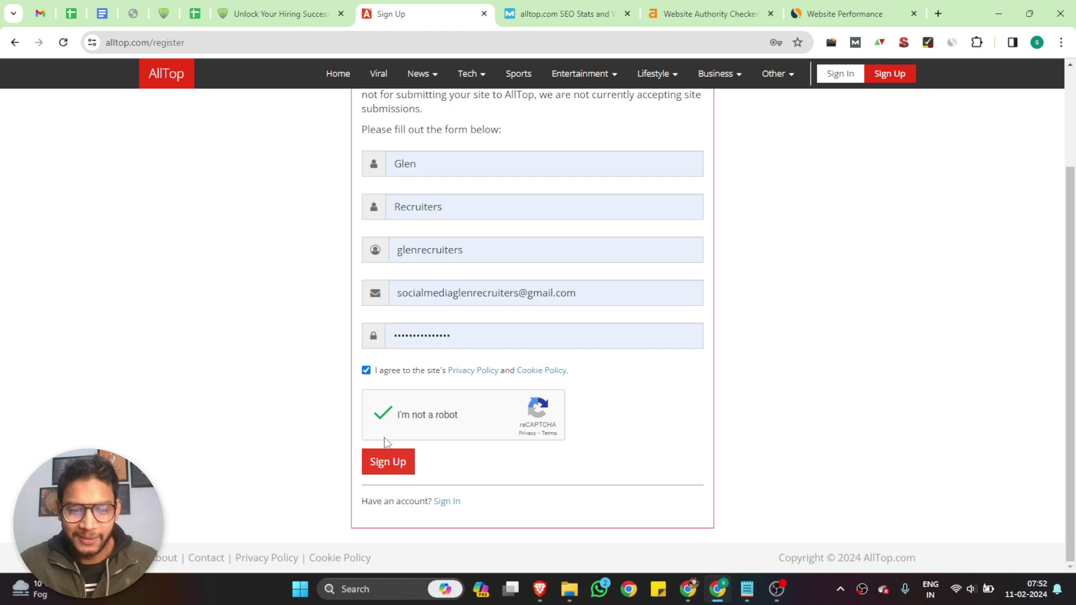
pyautogui.click(393, 462)
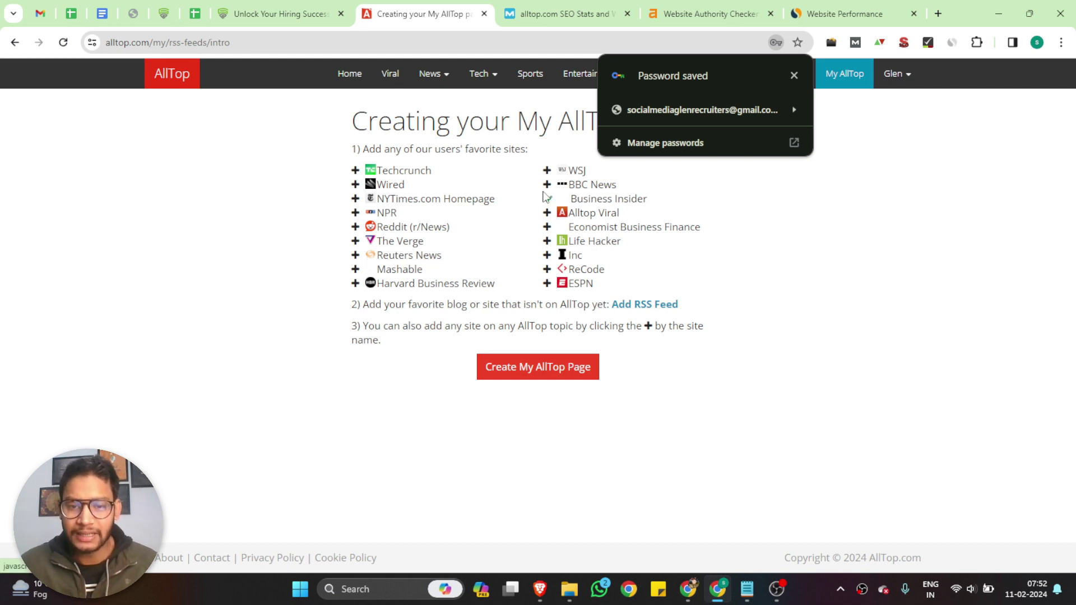
# Add BBC News alongside Business Insider, create the My AllTop page and dismiss the saved-password notice.
pyautogui.click(546, 185)
pyautogui.click(529, 373)
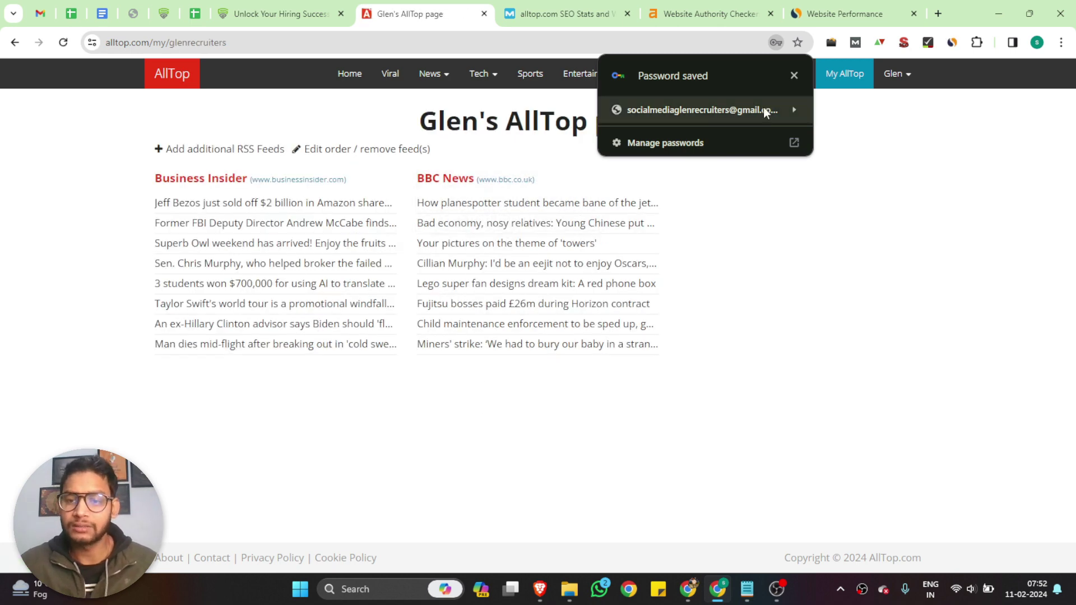
pyautogui.click(794, 76)
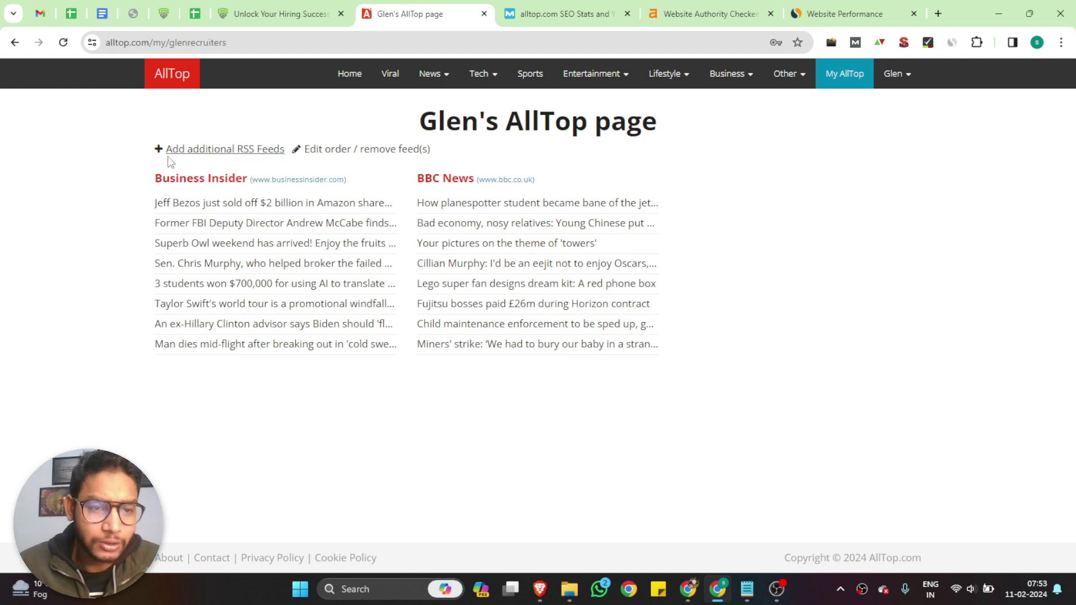
# Open the account's profile details for review.
pyautogui.click(897, 73)
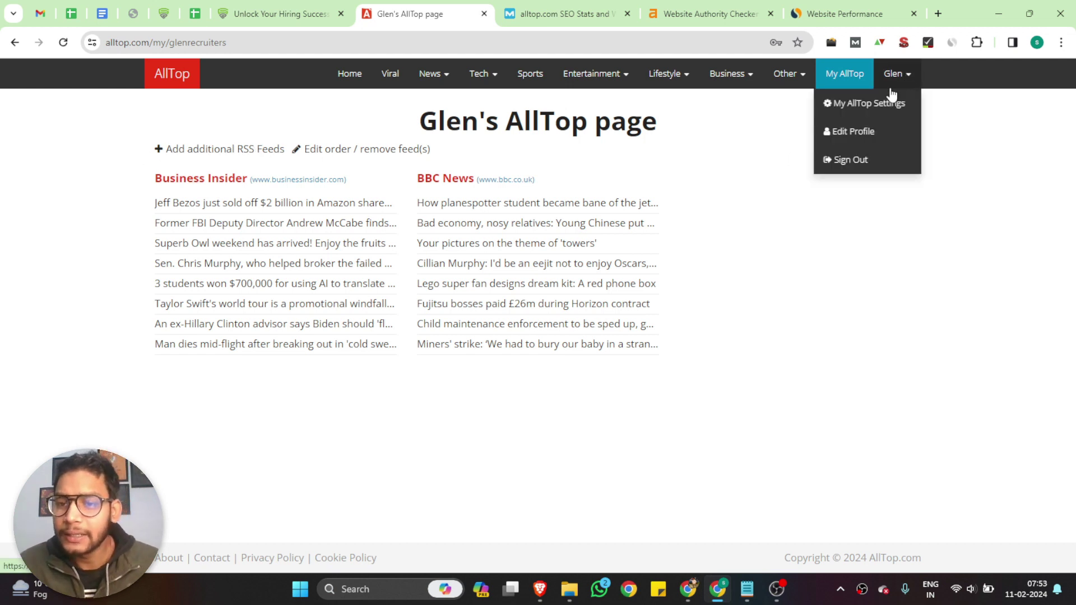
pyautogui.click(866, 132)
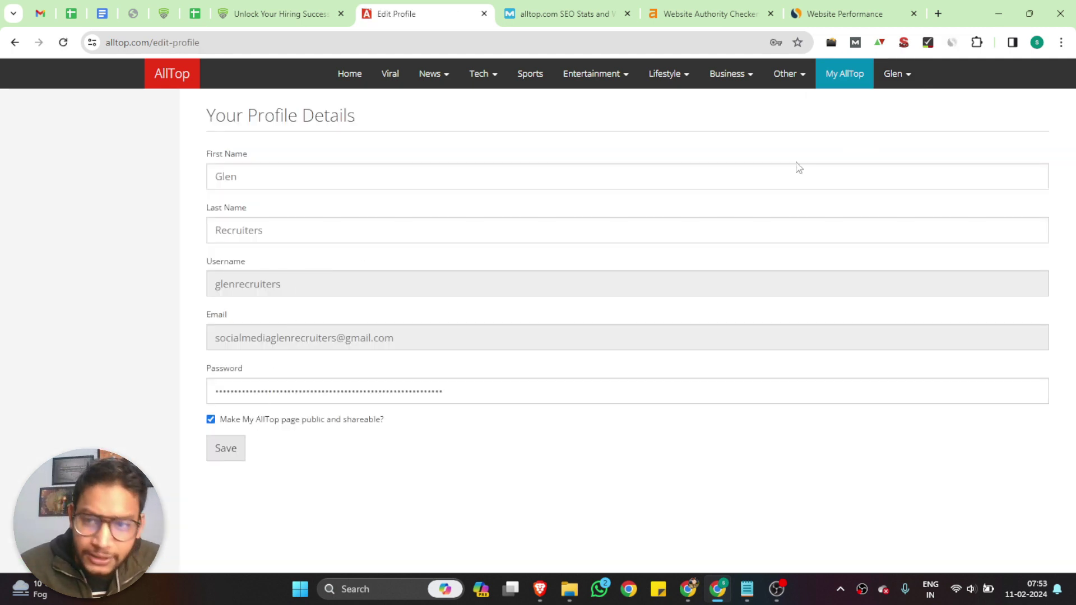
# Delete the Business Insider and BBC News RSS feeds in the My AllTop settings.
pyautogui.click(897, 74)
pyautogui.click(874, 104)
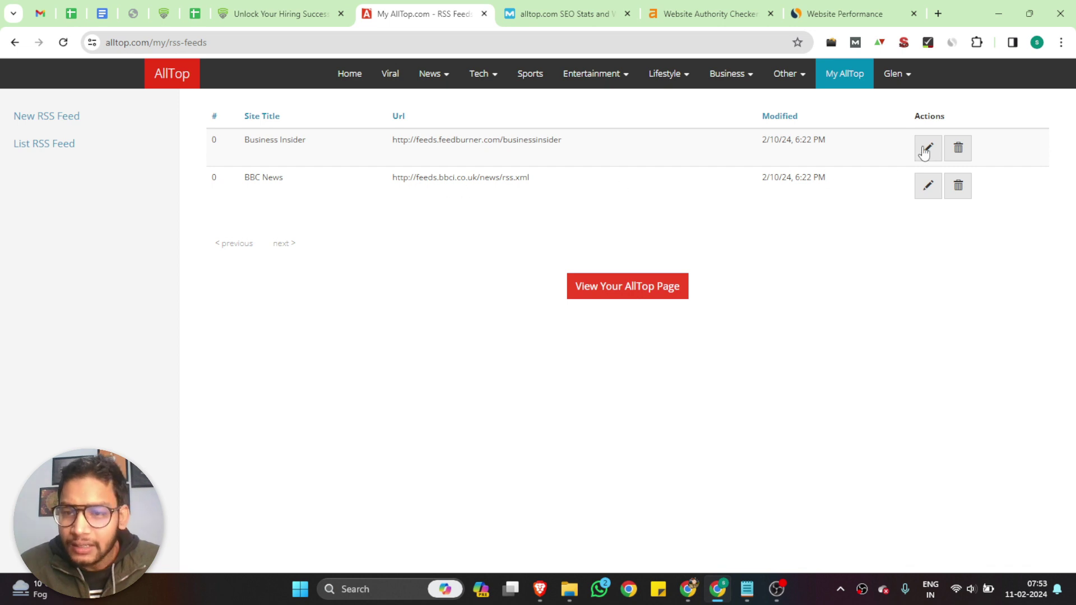
pyautogui.click(959, 148)
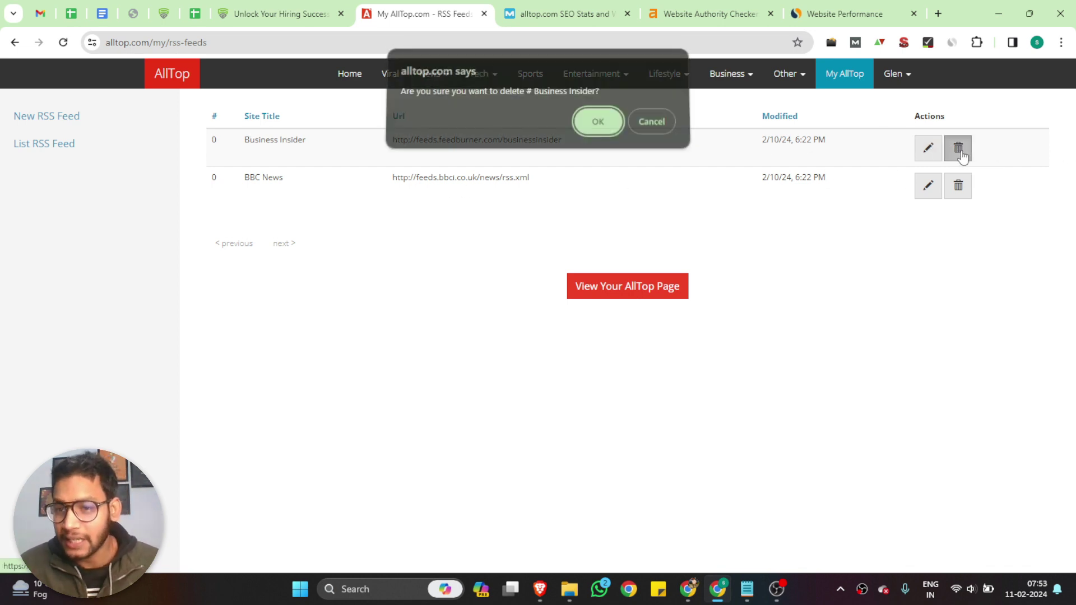
pyautogui.click(611, 142)
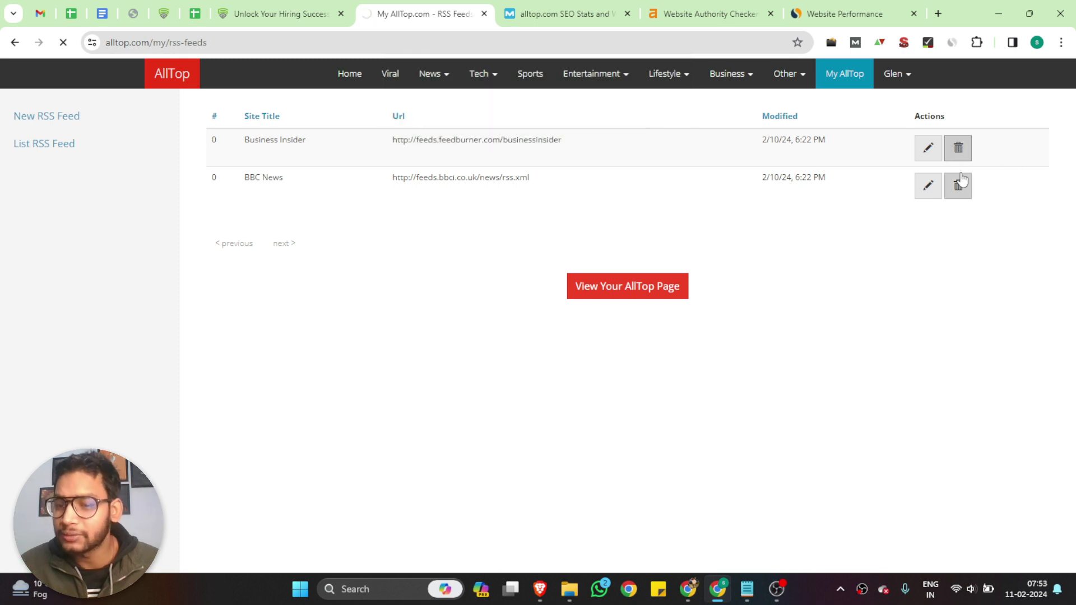
pyautogui.click(936, 196)
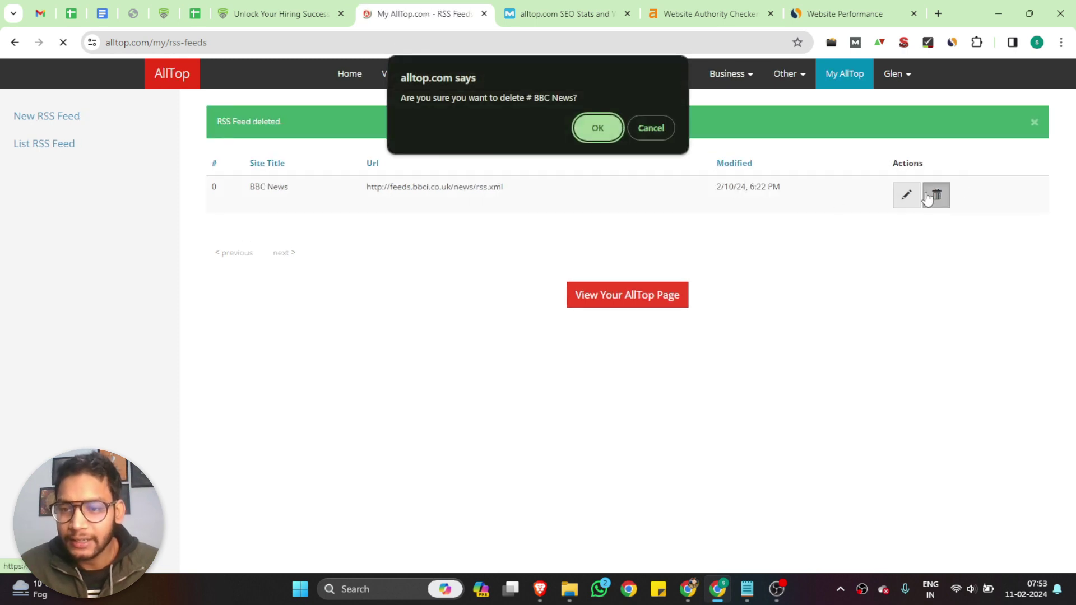
pyautogui.click(598, 128)
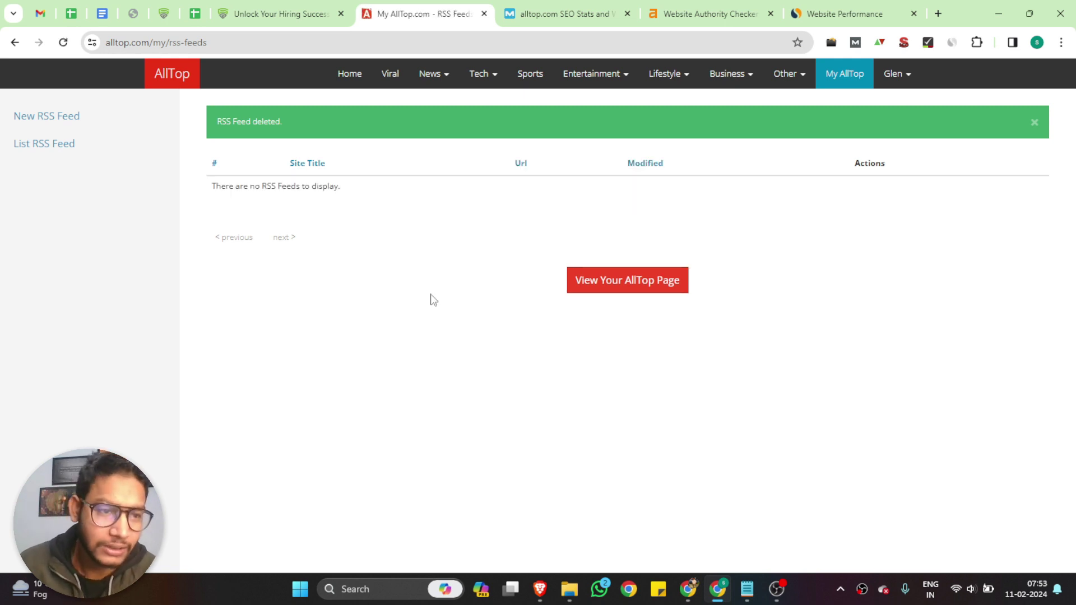
pyautogui.click(49, 124)
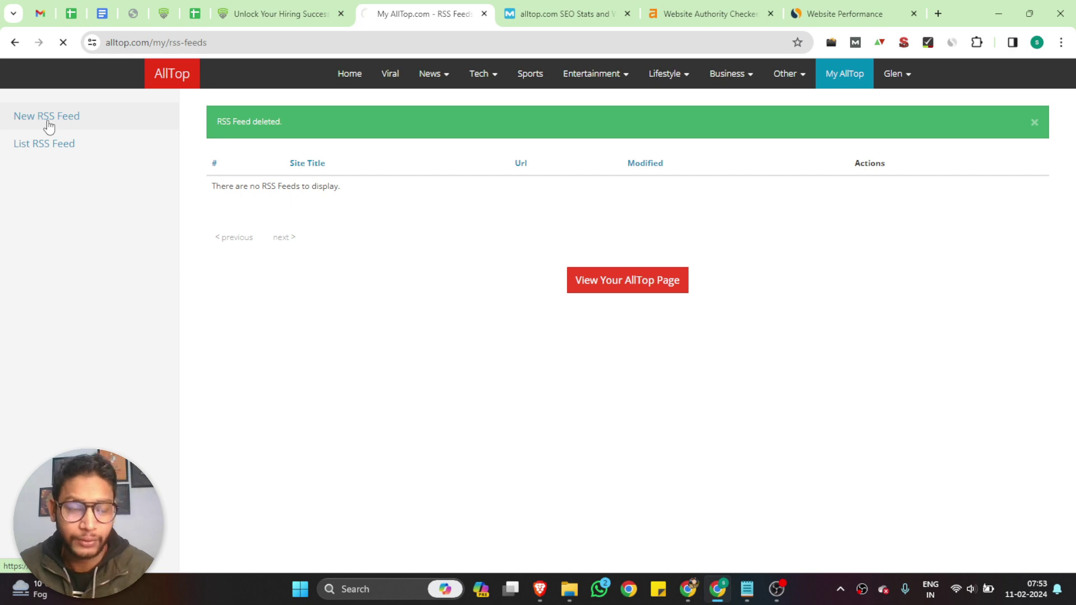
pyautogui.click(287, 14)
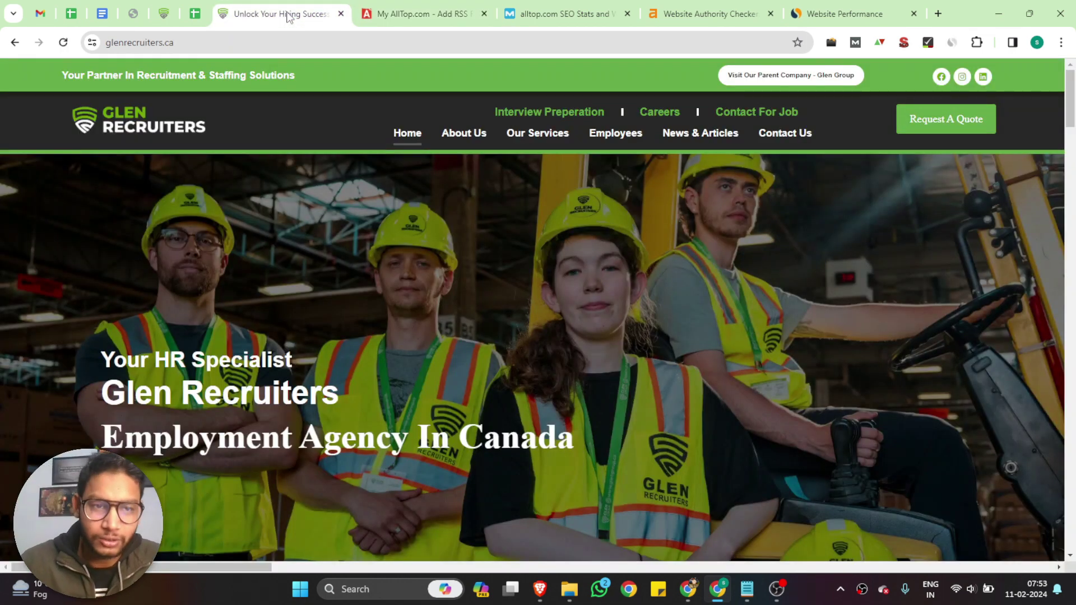
pyautogui.click(318, 37)
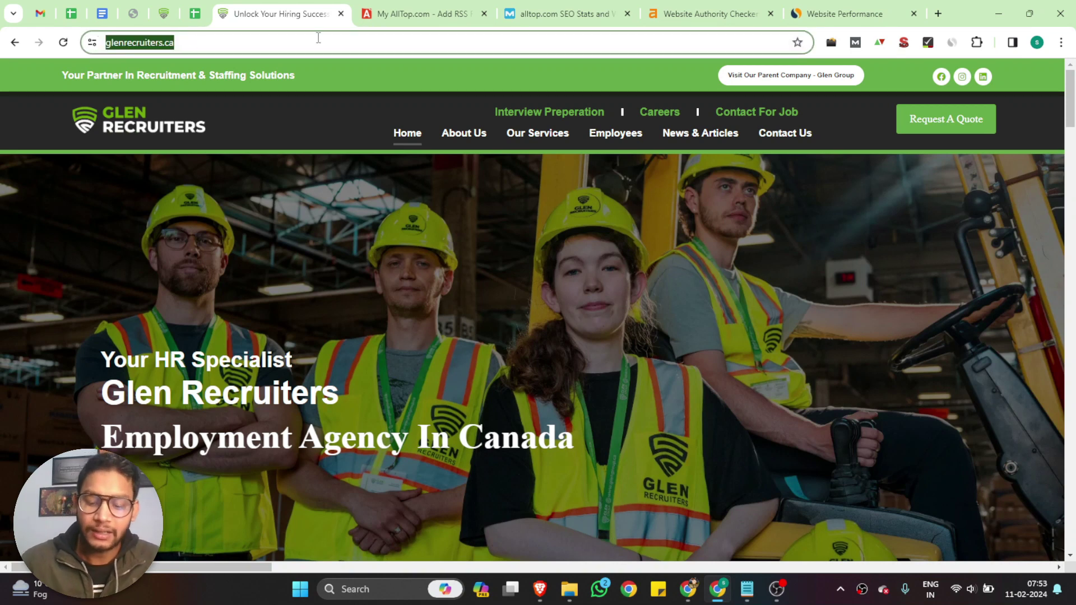
pyautogui.click(319, 37)
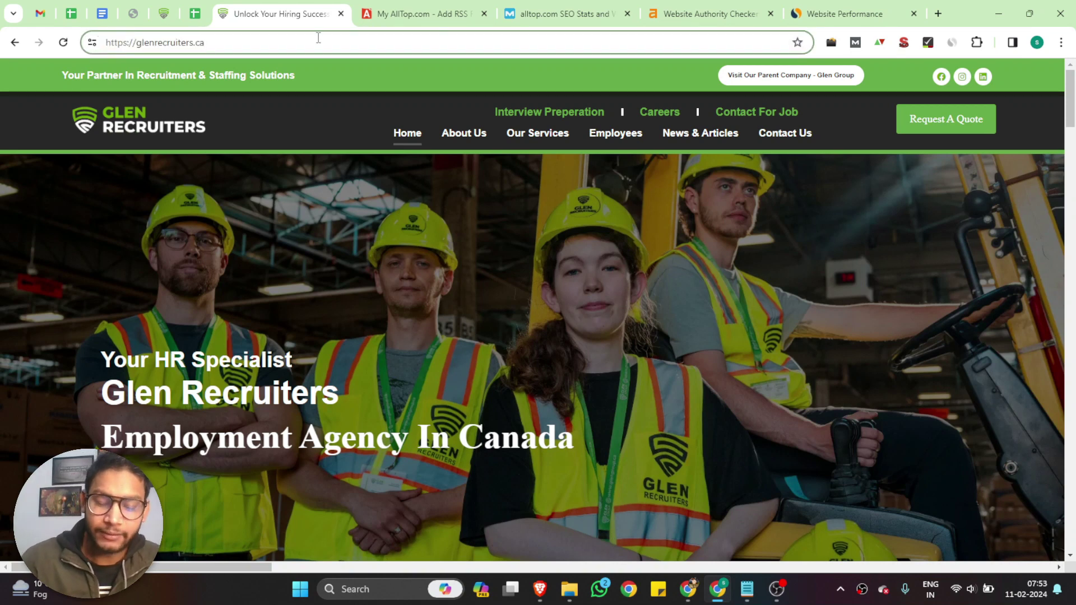
pyautogui.write('/')
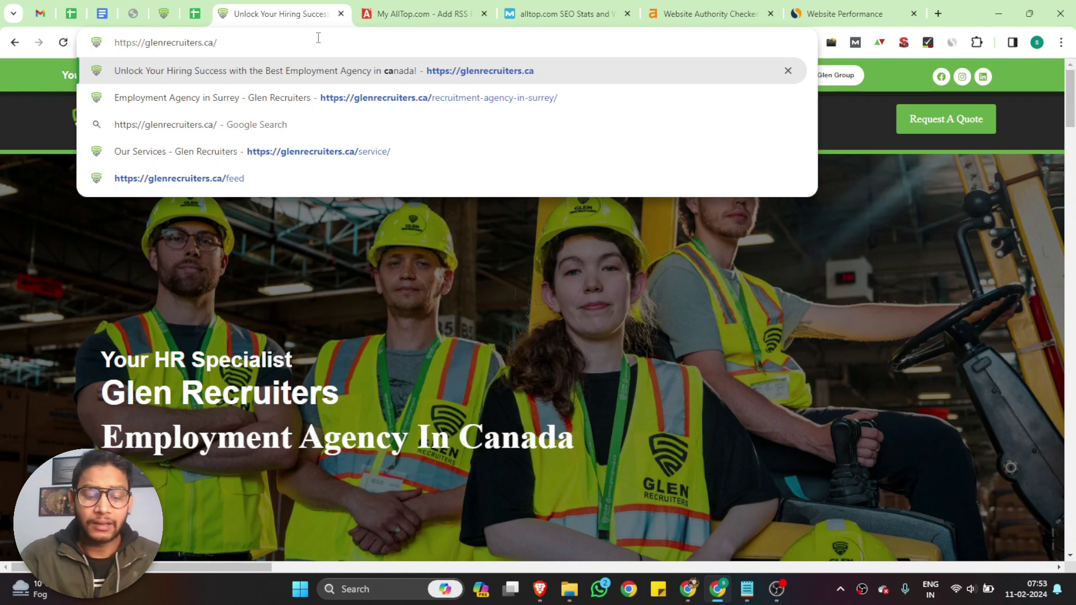
pyautogui.write('feed')
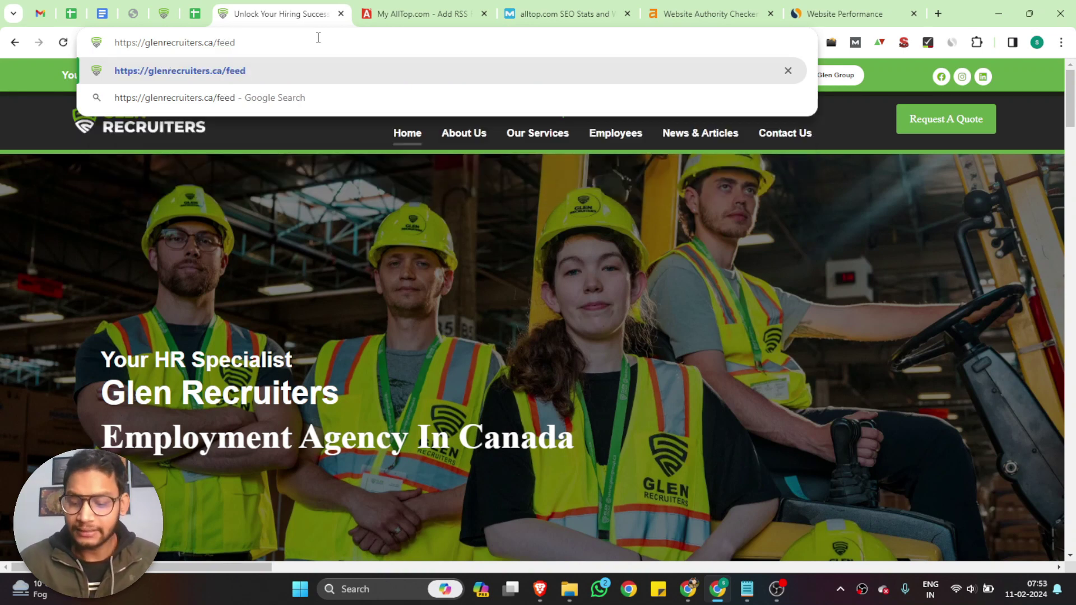
pyautogui.press('Return')
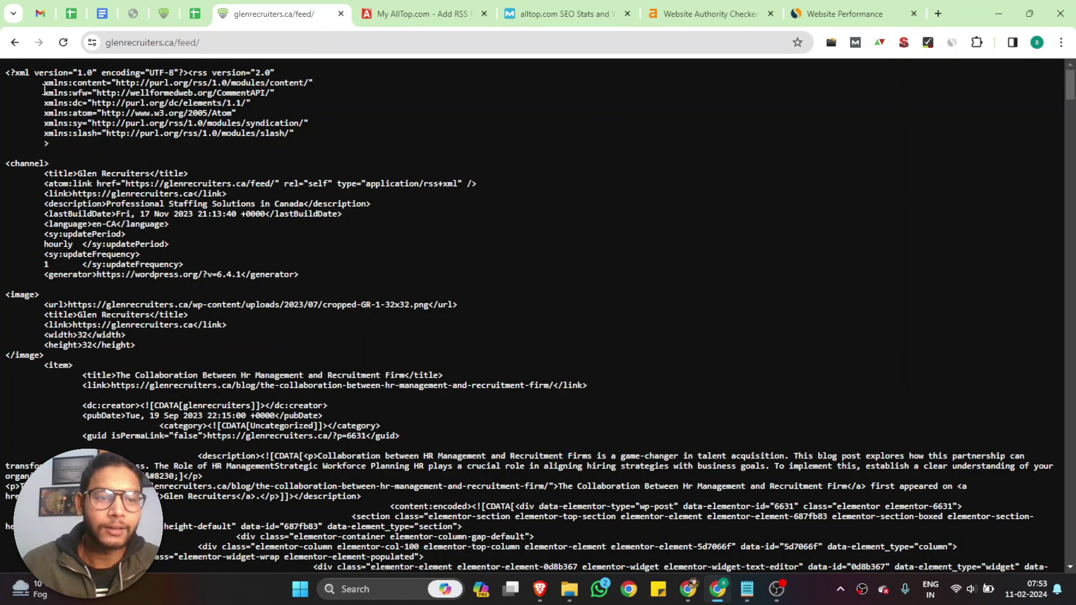
# Examine the XML content of the Glen Recruiters feed and its full web address.
pyautogui.moveTo(45, 93); pyautogui.dragTo(376, 361)
pyautogui.click(216, 42)
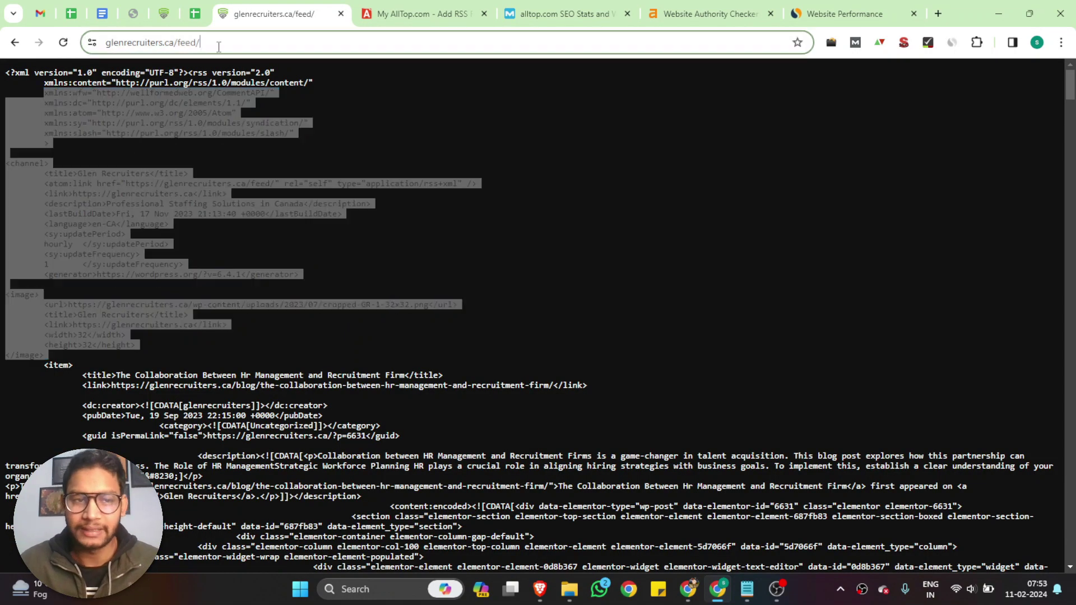
pyautogui.press('Right')
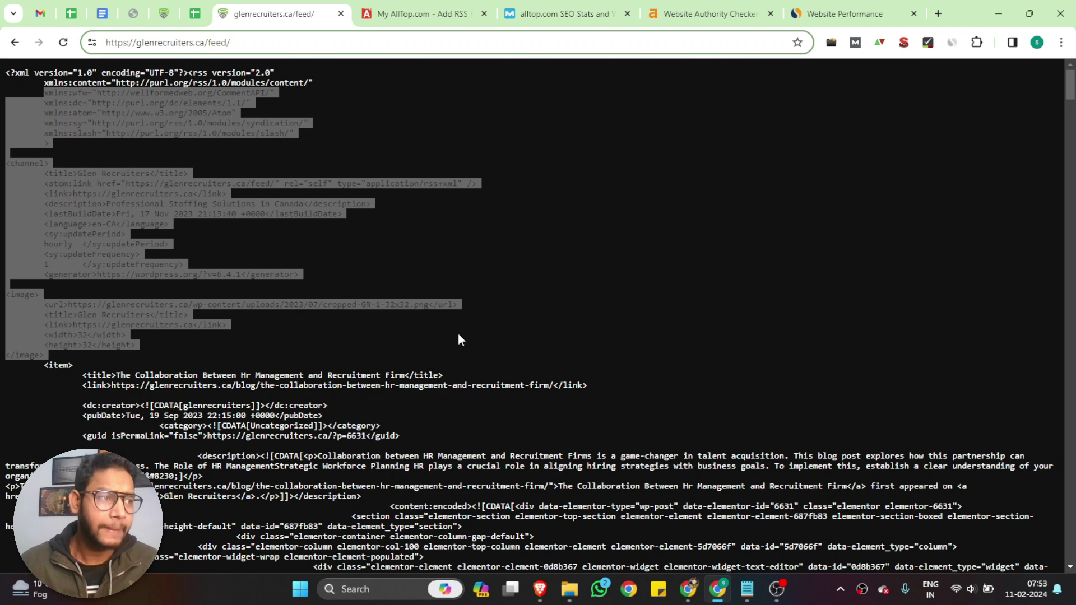
# Switch to Notepad to review the feed URL suffixes noted for Blogger and WordPress, and return to the feed page in the browser.
pyautogui.click(738, 599)
pyautogui.press('Return')
pyautogui.press('Return')
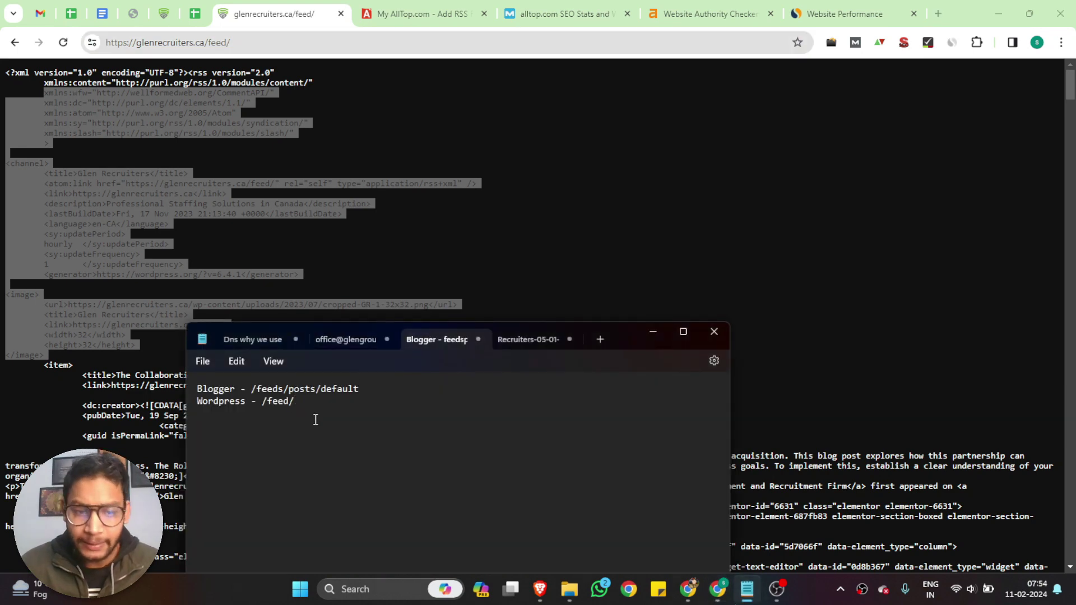
pyautogui.moveTo(251, 389); pyautogui.dragTo(406, 390)
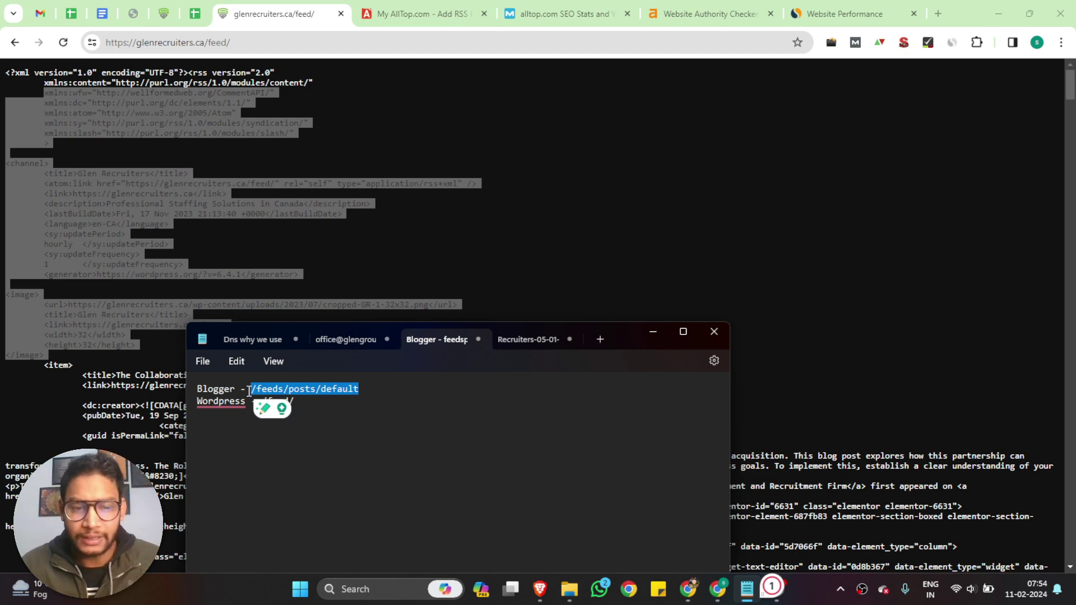
pyautogui.click(267, 394)
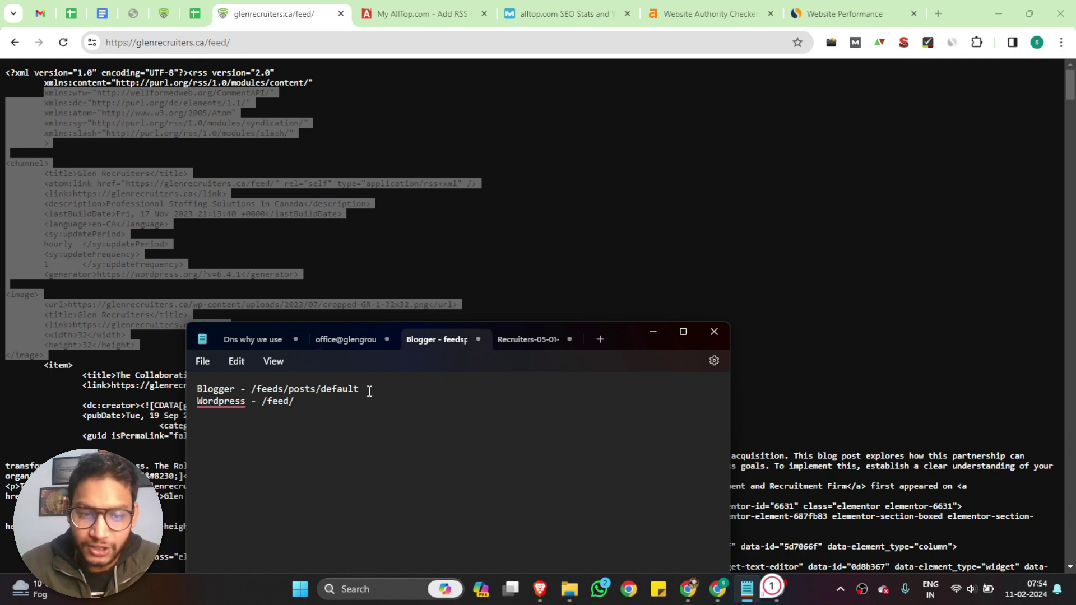
pyautogui.moveTo(363, 391); pyautogui.dragTo(253, 383)
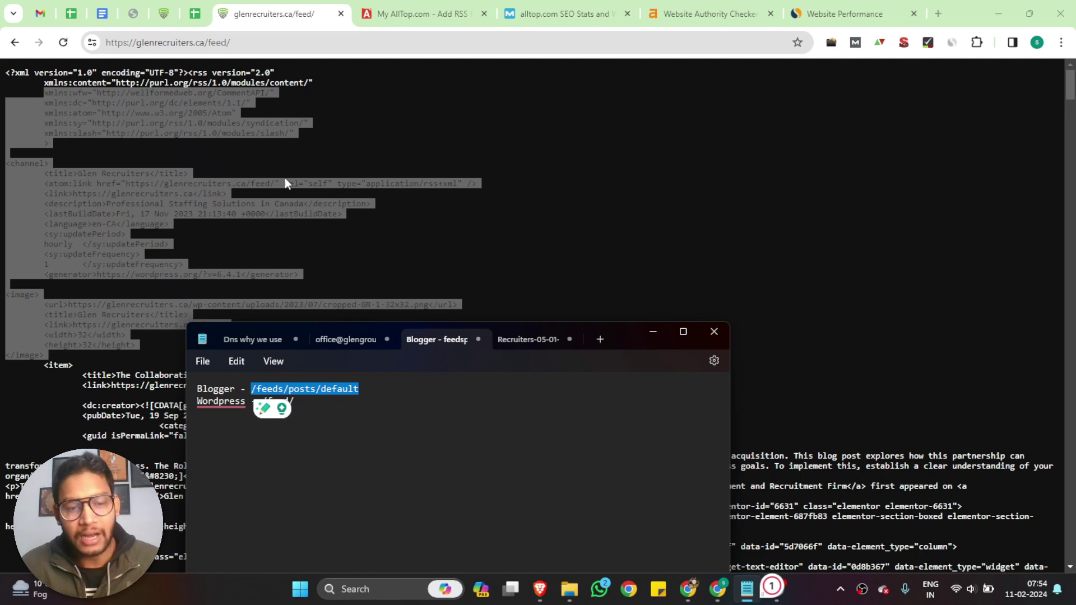
pyautogui.hotkey('alt', 'Tab')
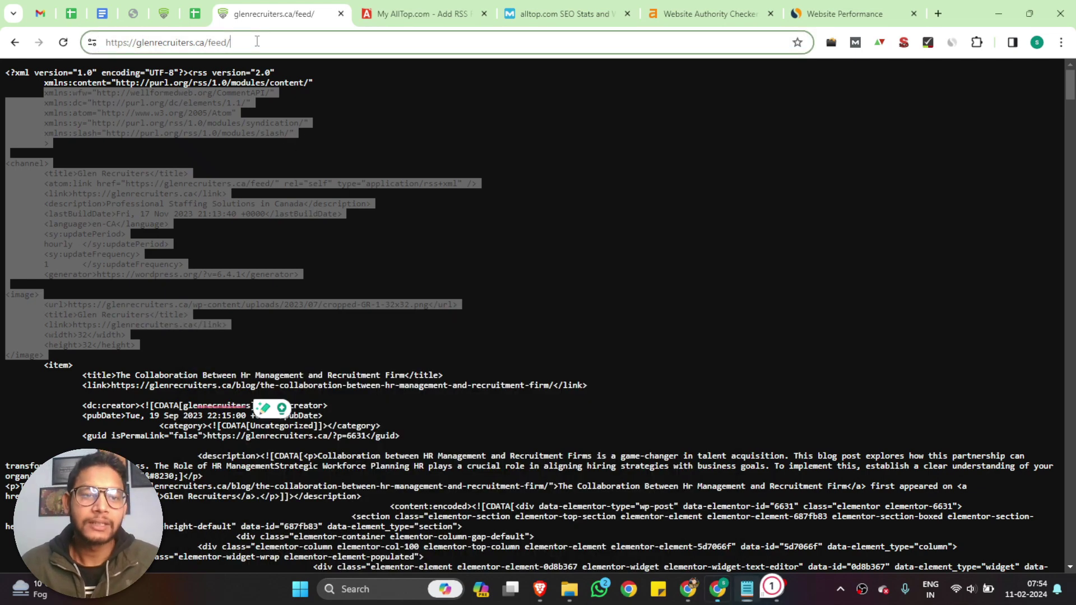
pyautogui.click(89, 42)
pyautogui.hotkey('ctrl', 'c')
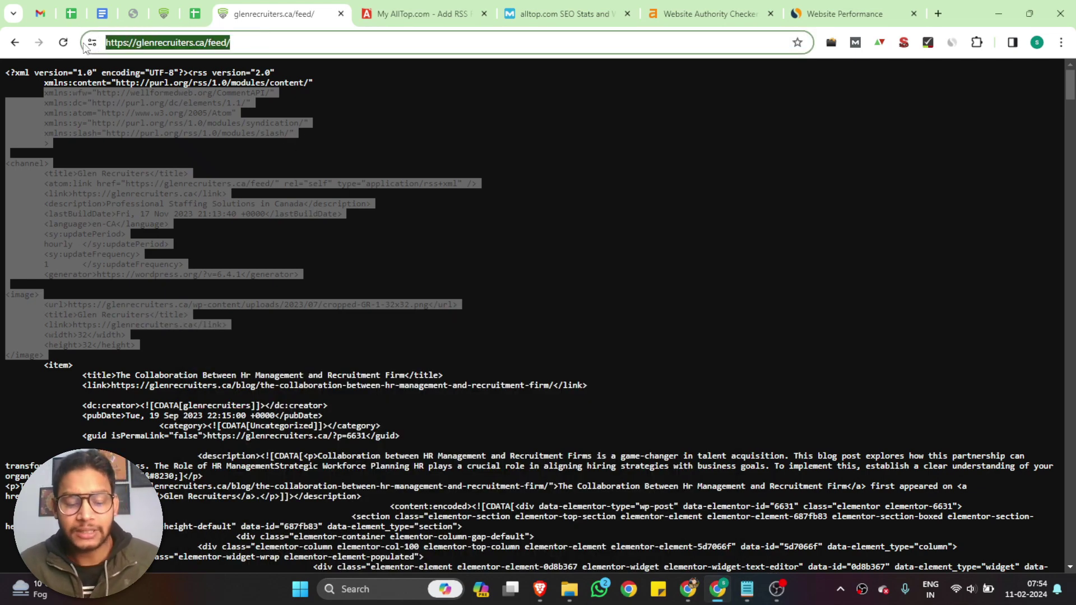
pyautogui.click(426, 12)
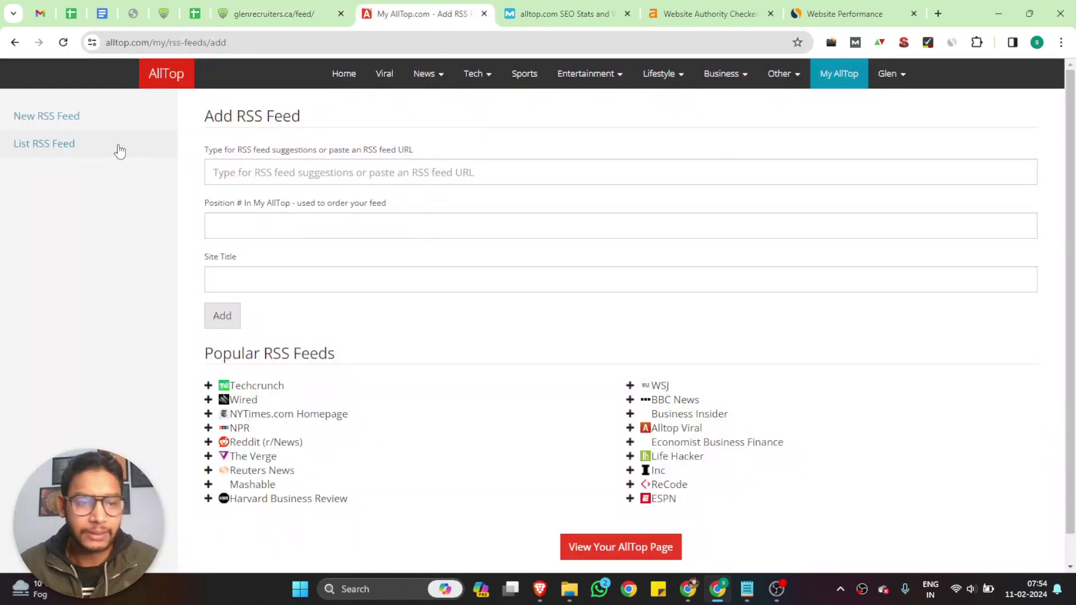
pyautogui.click(339, 173)
pyautogui.hotkey('ctrl', 'v')
pyautogui.click(252, 226)
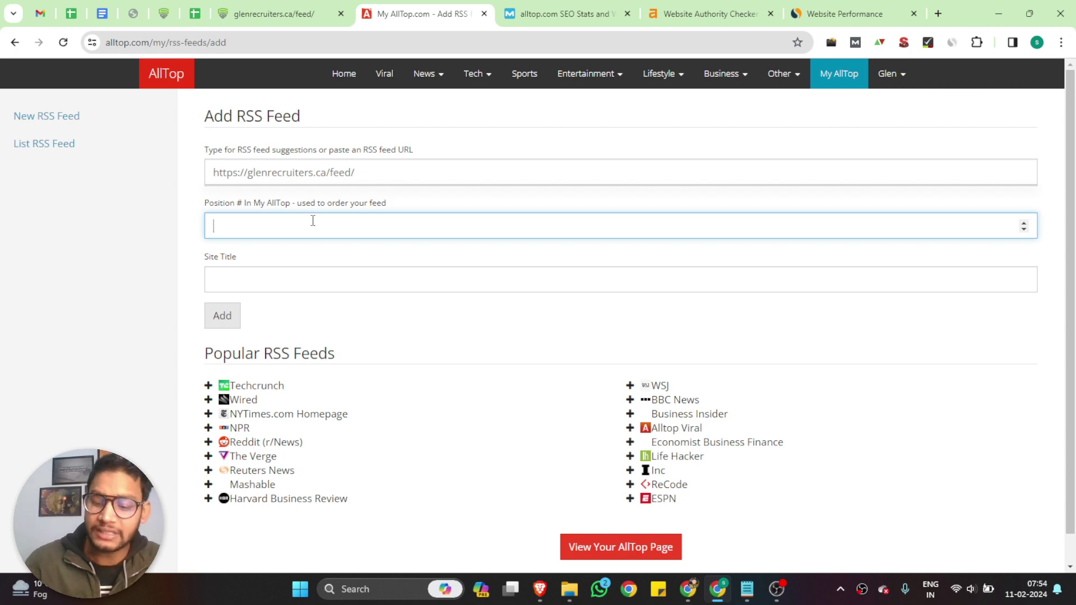
# Check the Glen Recruiters homepage for its headline wording, and add the feed to AllTop with the site title "Employment Agency in Canada".
pyautogui.click(230, 282)
pyautogui.click(291, 8)
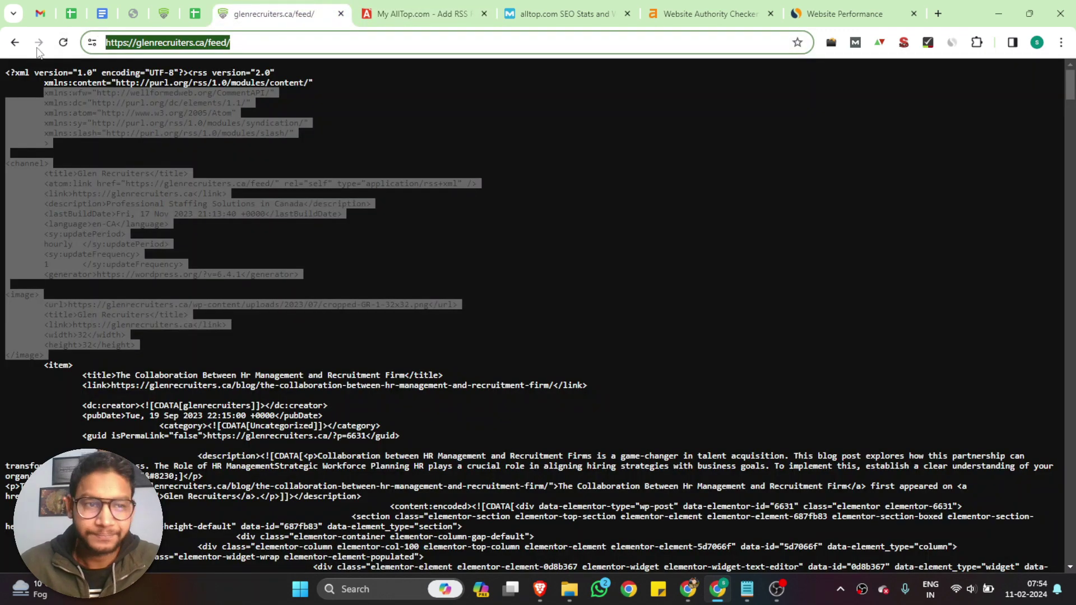
pyautogui.click(15, 42)
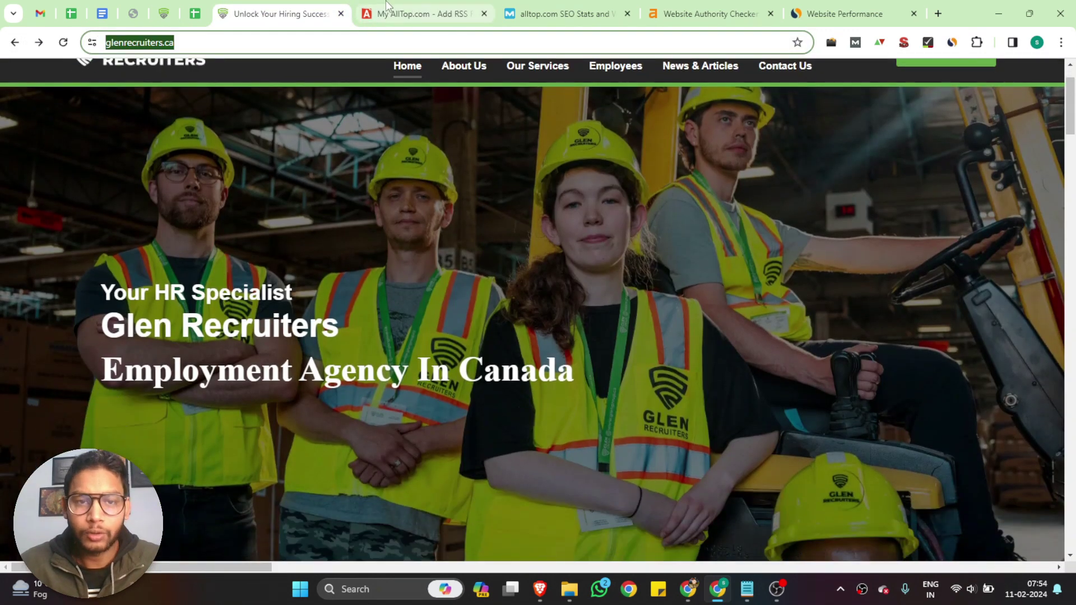
pyautogui.click(387, 7)
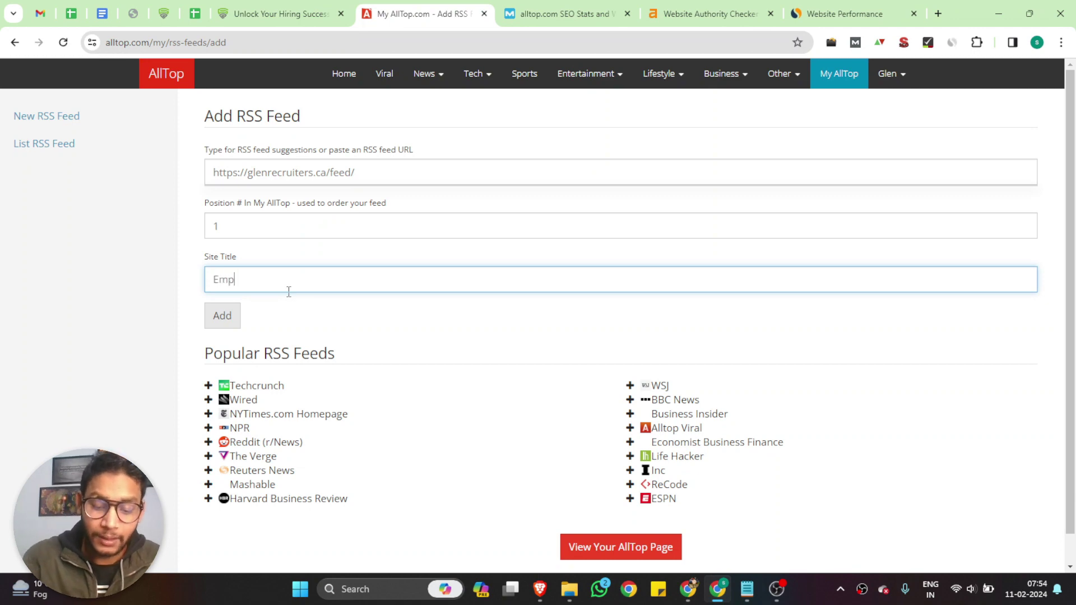
pyautogui.click(289, 291)
pyautogui.write('Employment')
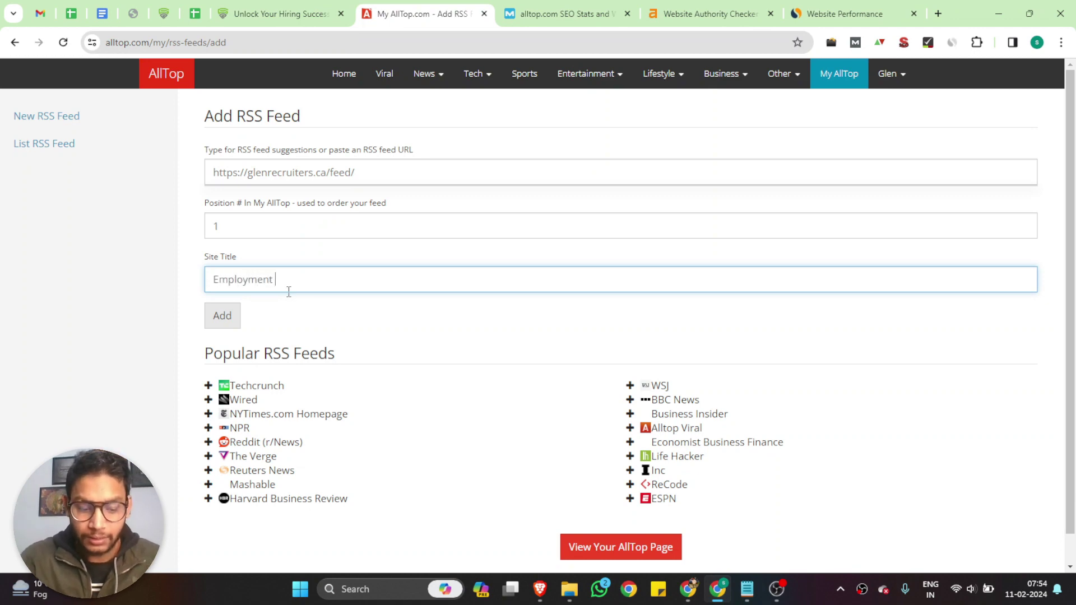
pyautogui.write(' Agency')
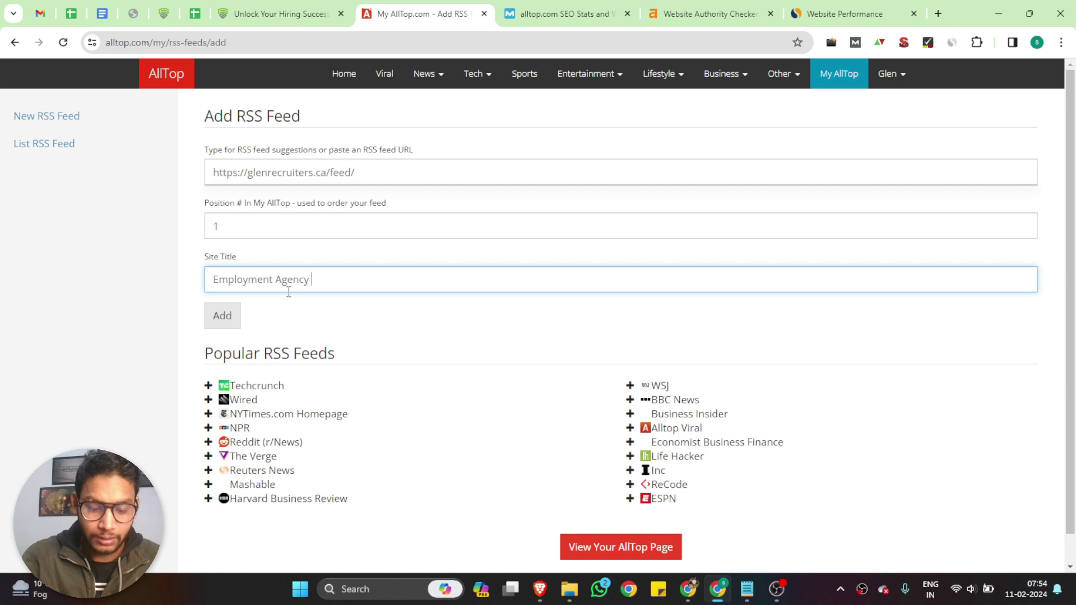
pyautogui.write(' in C')
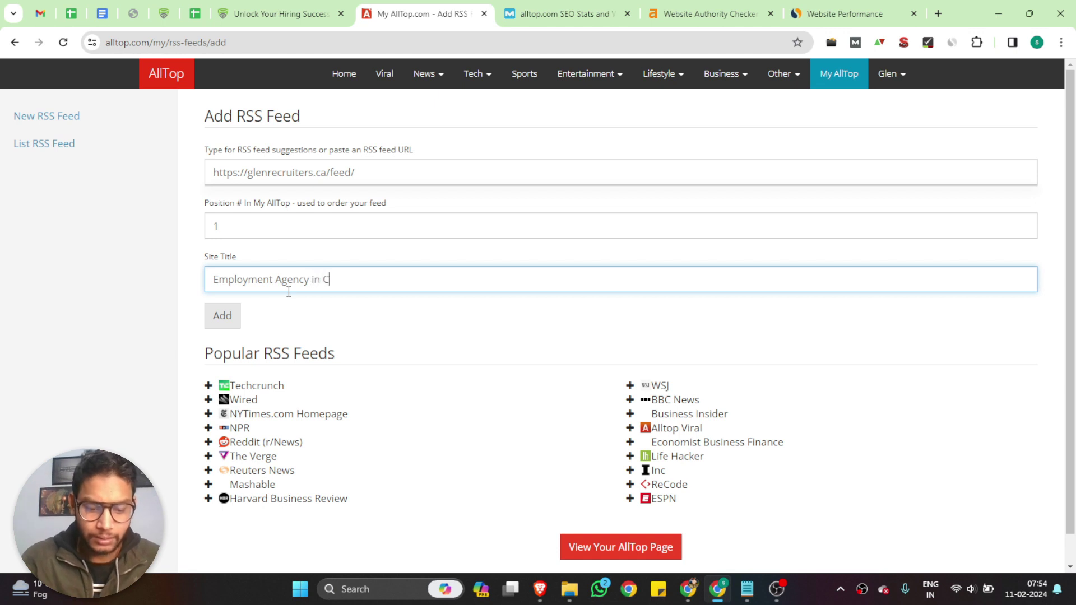
pyautogui.write('anada')
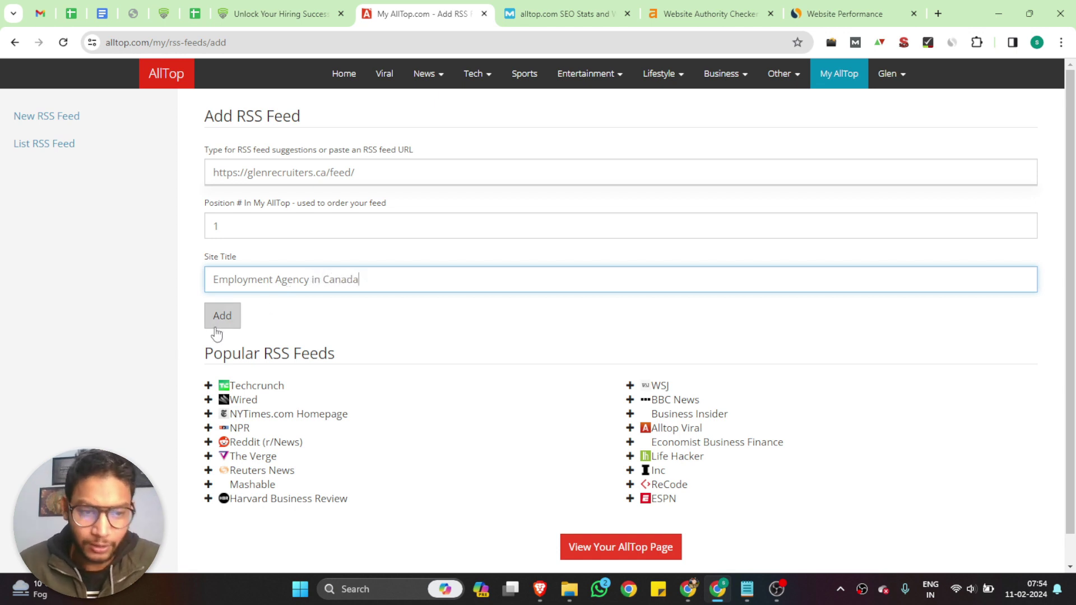
pyautogui.scroll(-1, 490, 378)
pyautogui.scroll(-1, 489, 383)
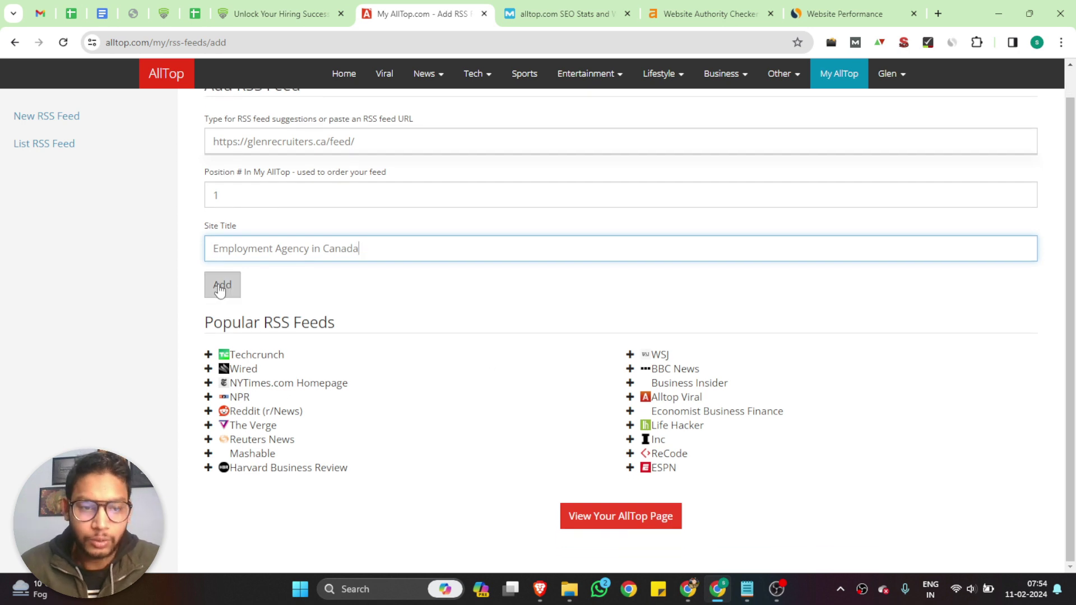
pyautogui.click(221, 287)
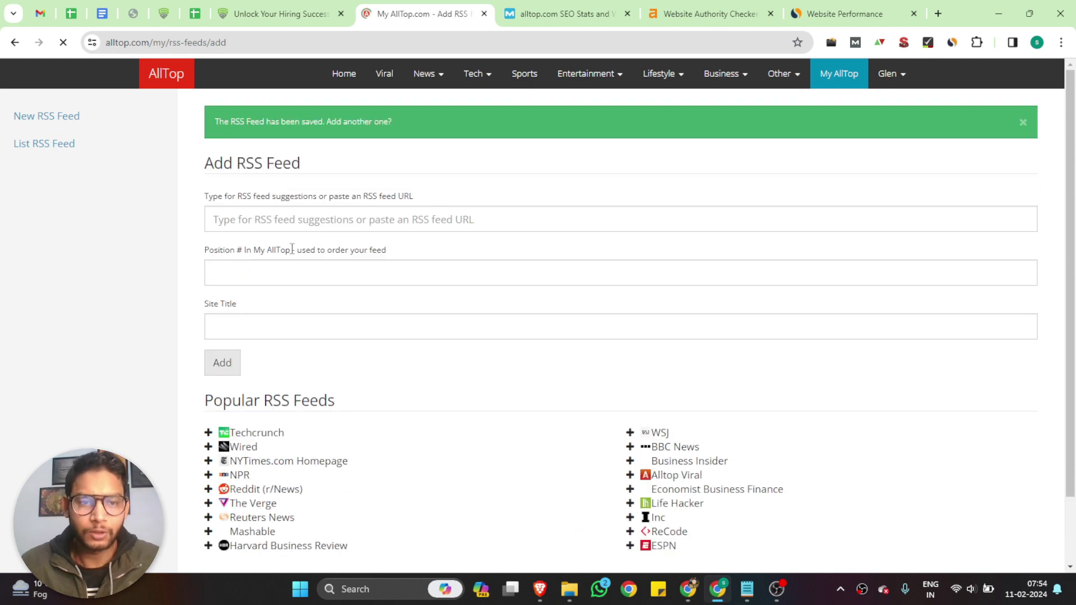
# Open the My AllTop settings to review the list of saved RSS feeds.
pyautogui.moveTo(215, 121); pyautogui.dragTo(406, 123)
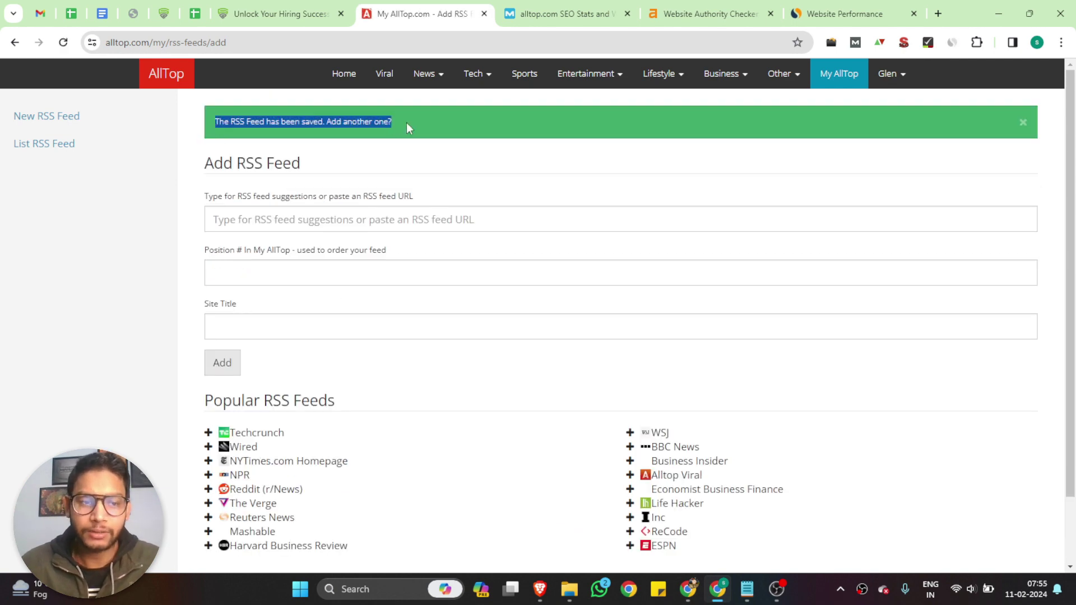
pyautogui.click(891, 74)
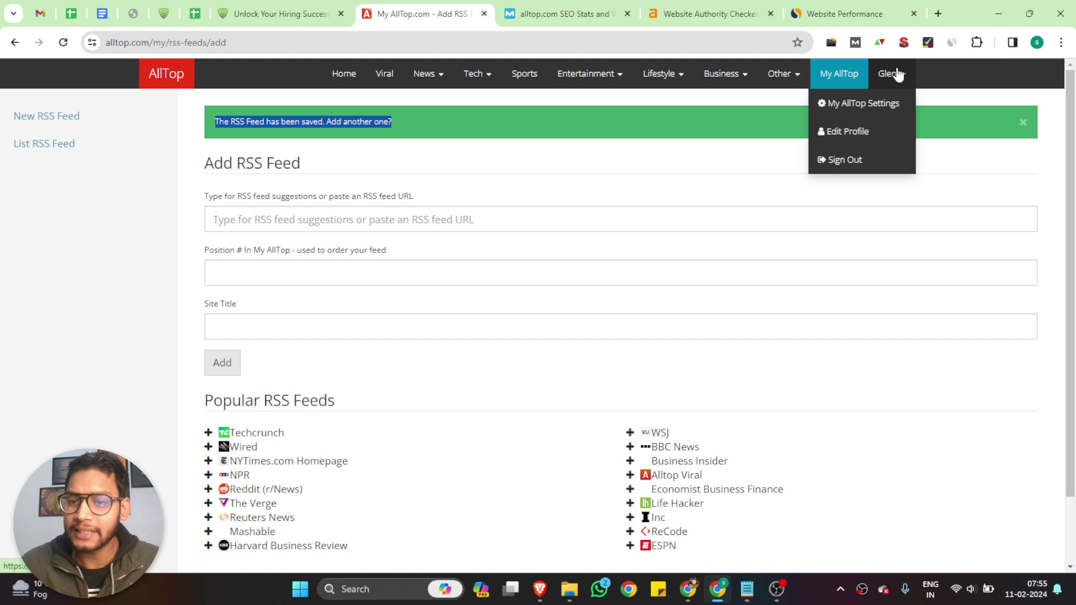
pyautogui.click(882, 105)
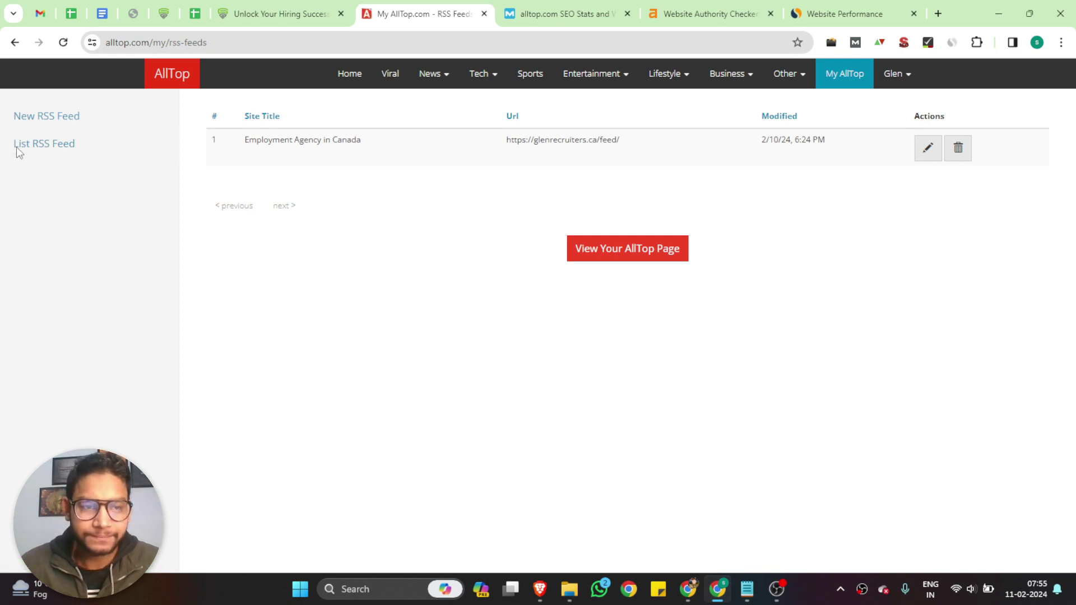
# Look over the AllTop home page and the subcategories under News, Tech, Entertainment, Lifestyle, Business and Other.
pyautogui.click(348, 79)
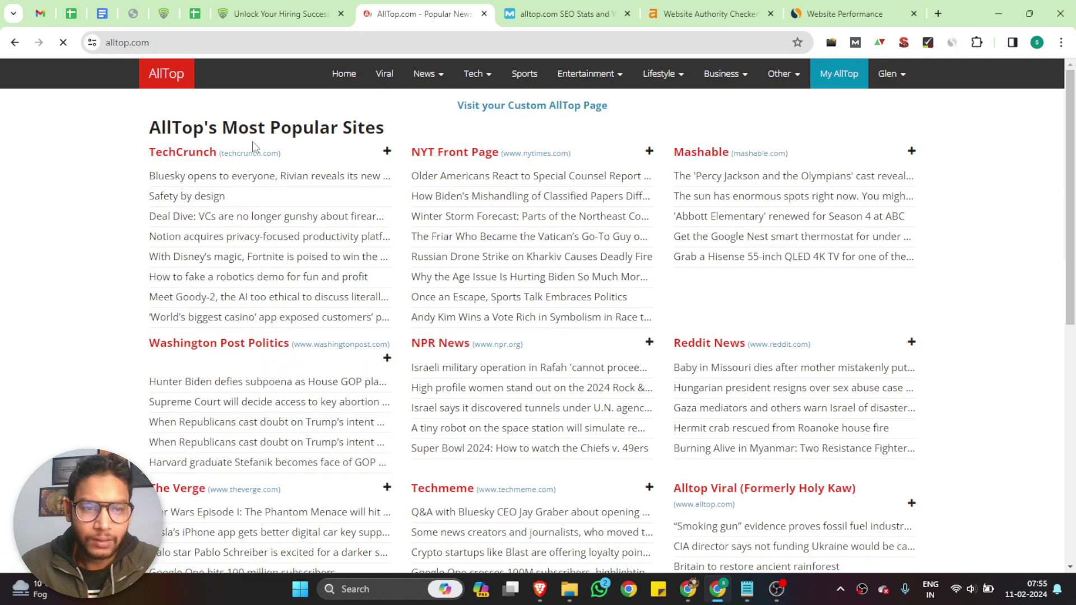
pyautogui.click(896, 74)
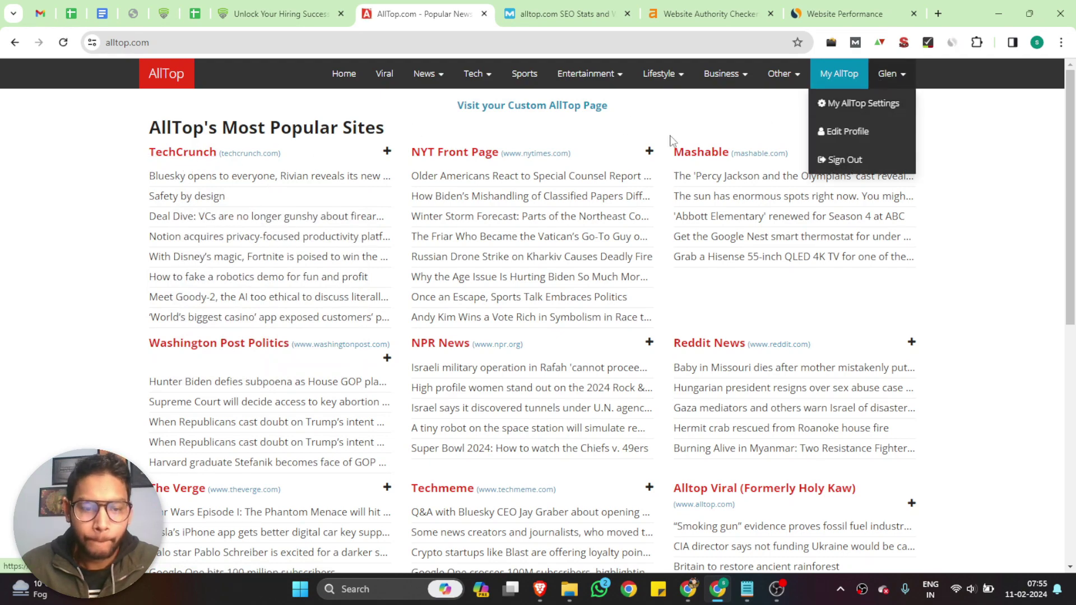
pyautogui.scroll(-3, 672, 141)
pyautogui.scroll(3, 673, 141)
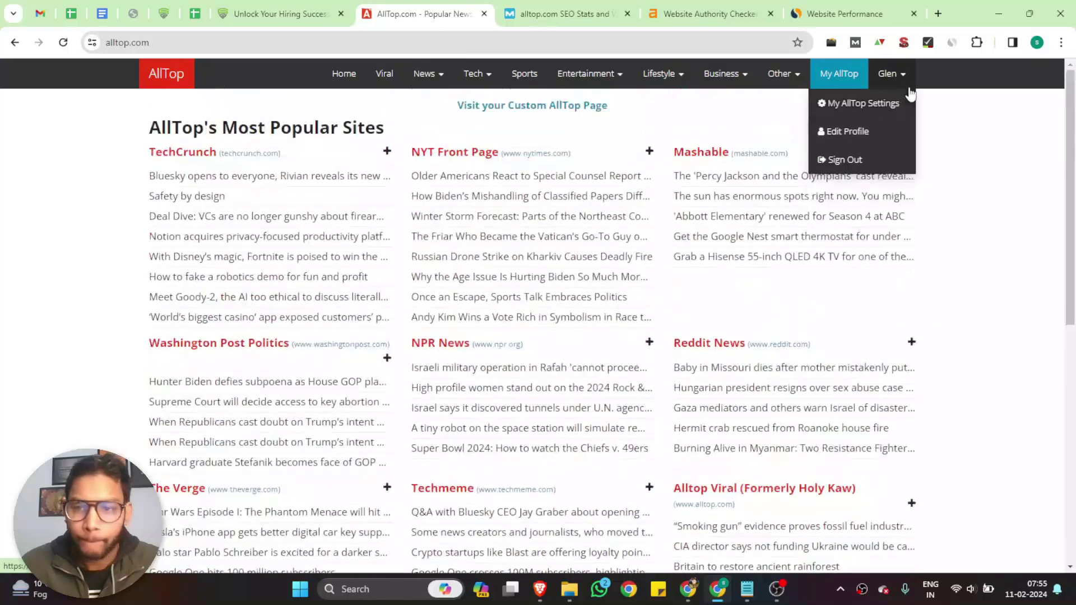
pyautogui.click(477, 74)
pyautogui.click(455, 81)
pyautogui.click(443, 79)
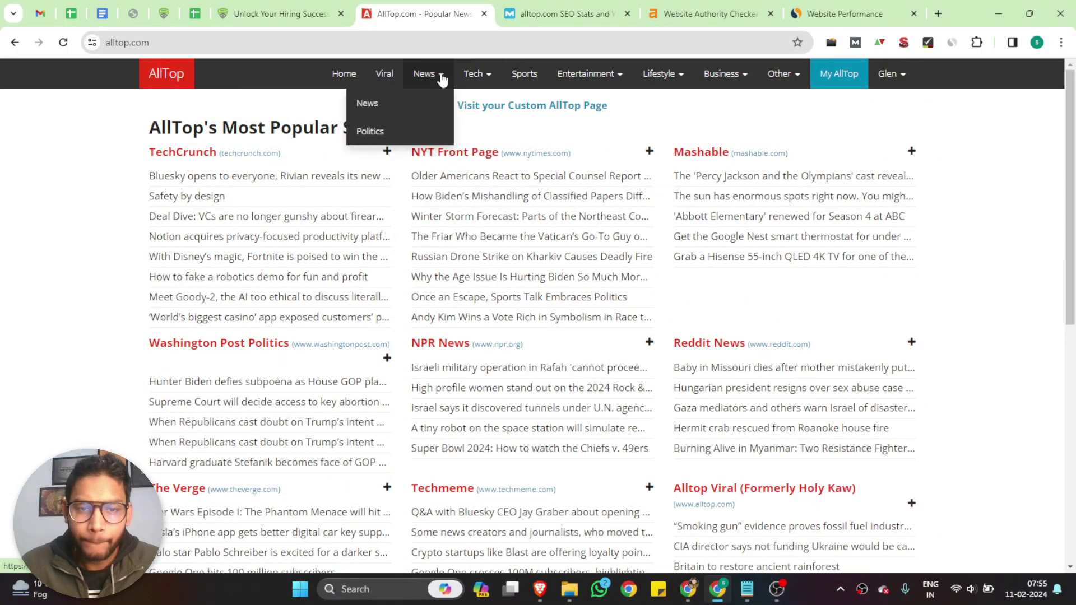
pyautogui.click(593, 78)
pyautogui.click(663, 74)
pyautogui.click(730, 75)
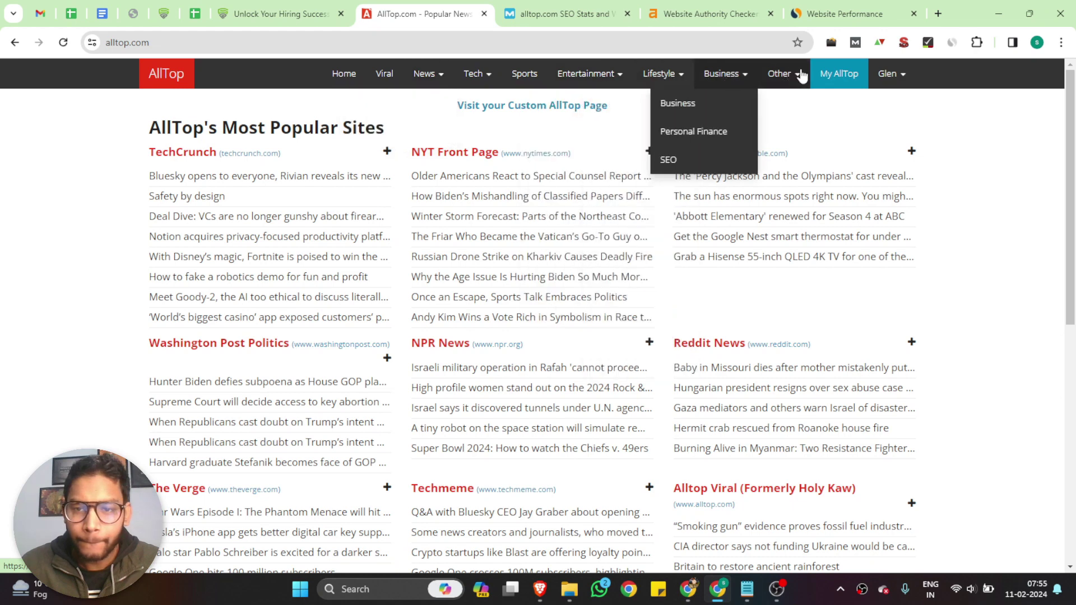
pyautogui.click(802, 76)
pyautogui.click(740, 76)
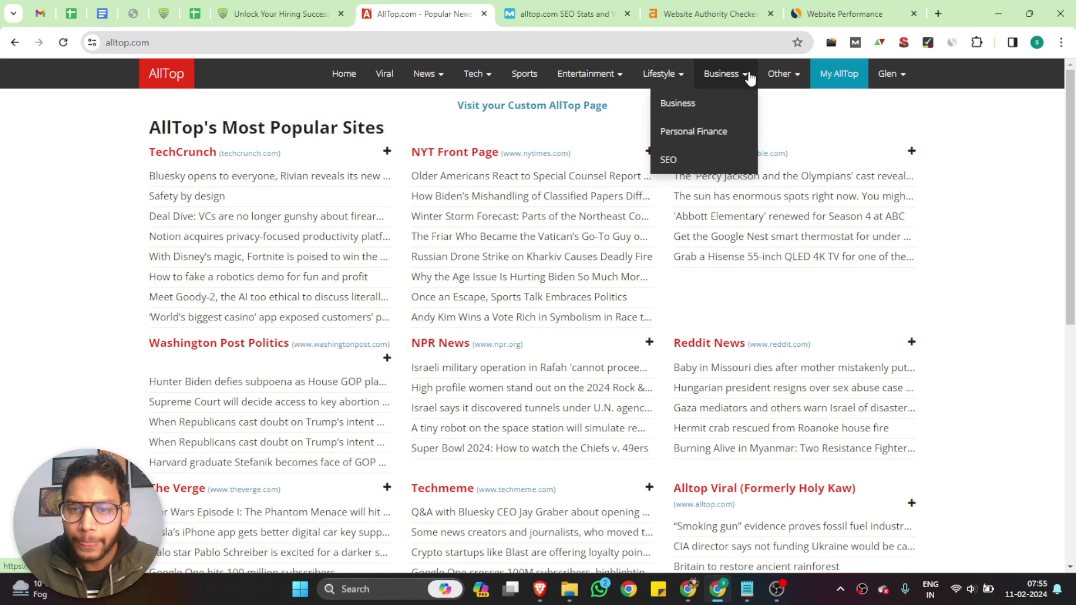
# View and refresh the custom My AllTop page to check its feeds, and return to the saved feed list in the settings.
pyautogui.click(856, 78)
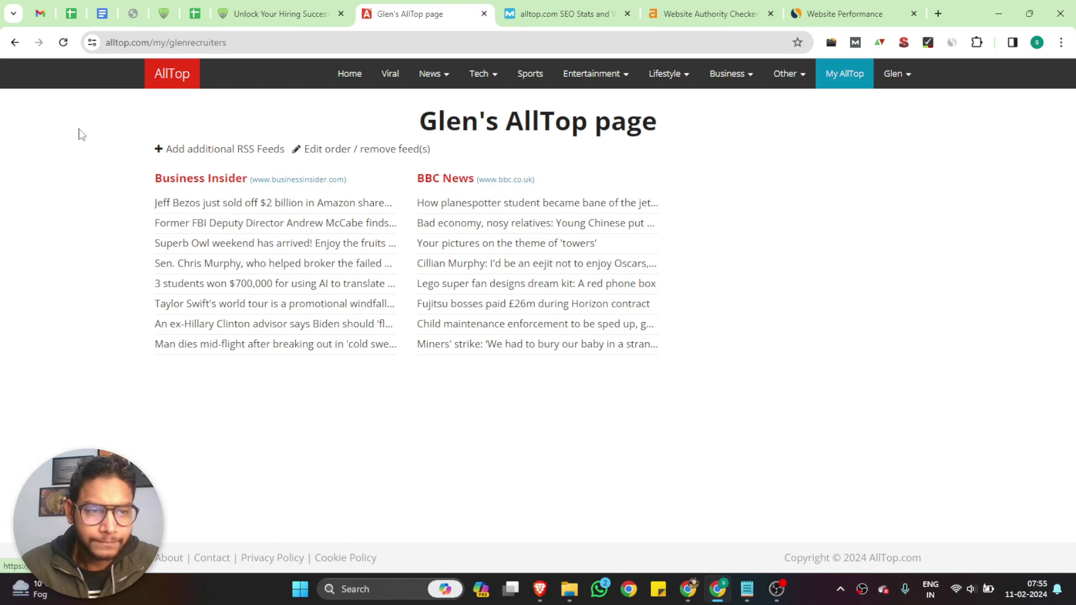
pyautogui.click(63, 43)
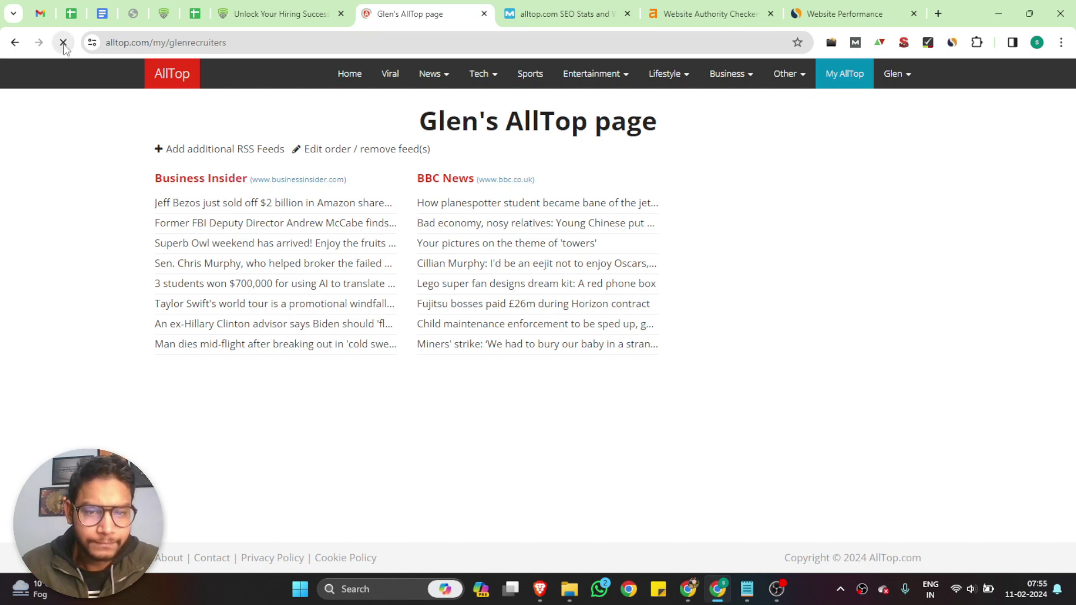
pyautogui.click(897, 79)
pyautogui.click(882, 103)
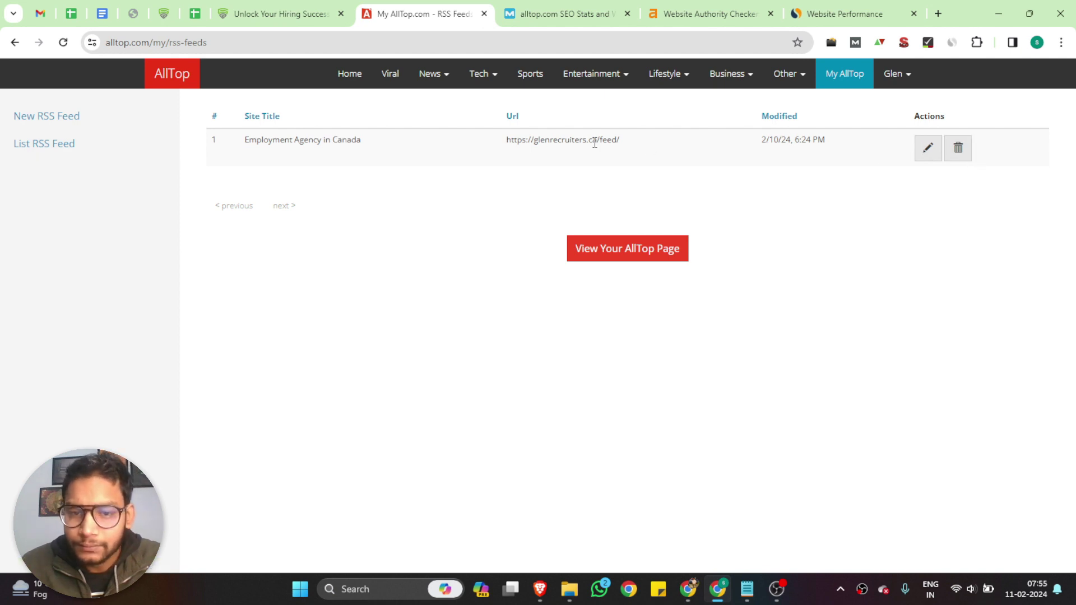
# Open the "Employment Agency in Canada" feed for editing and save it again with the same details.
pyautogui.click(923, 156)
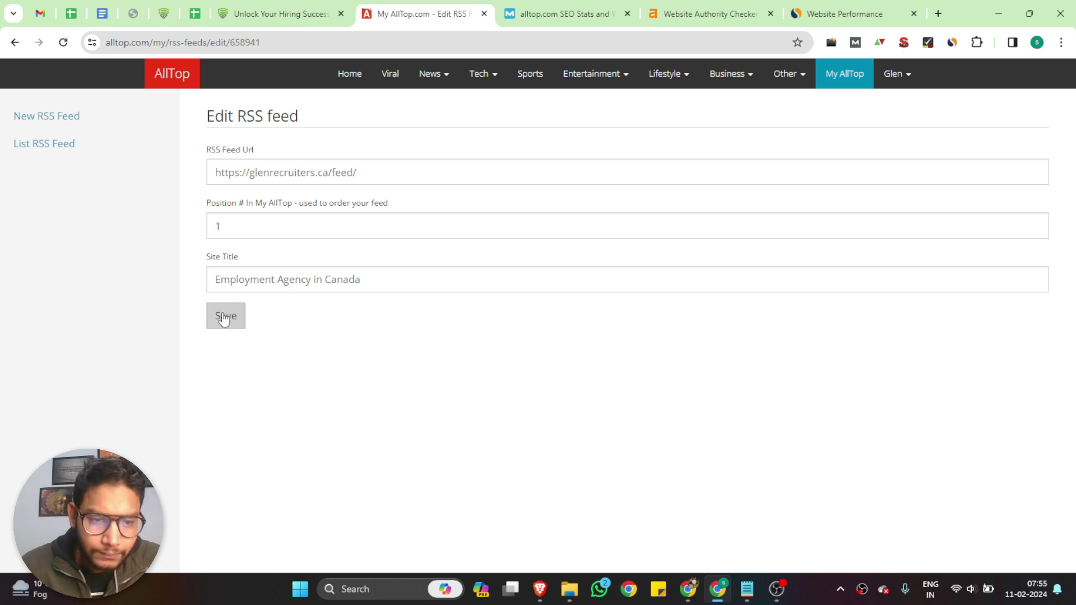
pyautogui.click(342, 282)
pyautogui.click(225, 317)
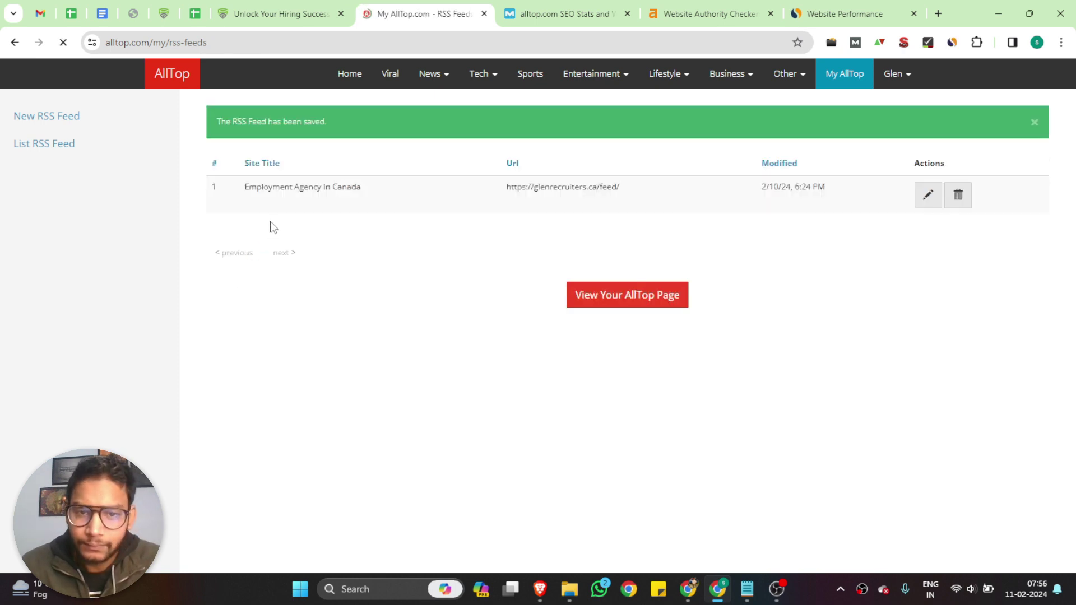
# Sort the feed list by site title and URL, and compare the list with the feeds on the custom AllTop page.
pyautogui.click(260, 170)
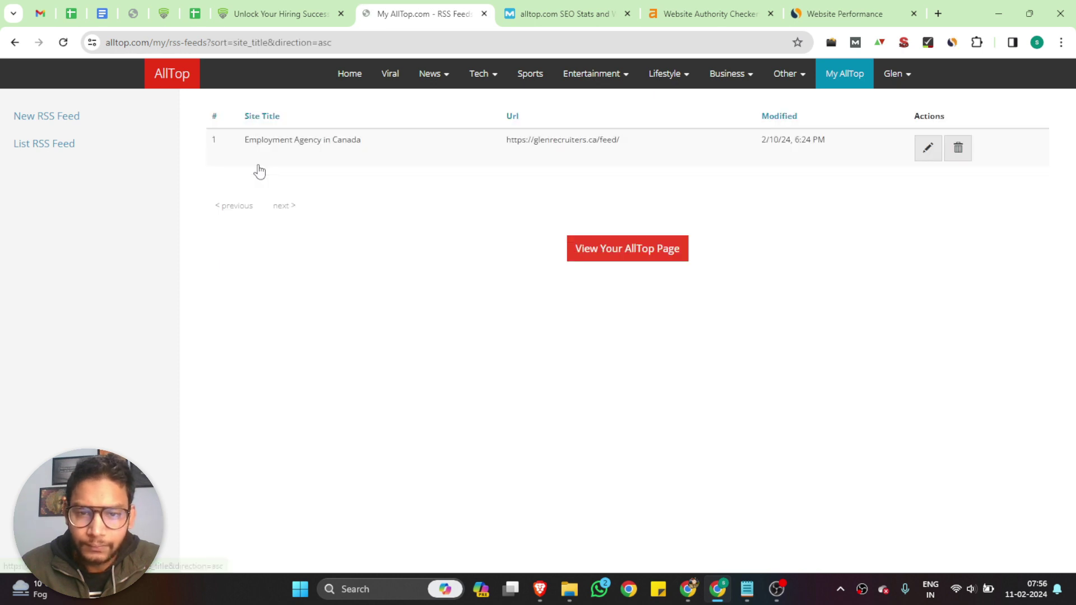
pyautogui.click(271, 116)
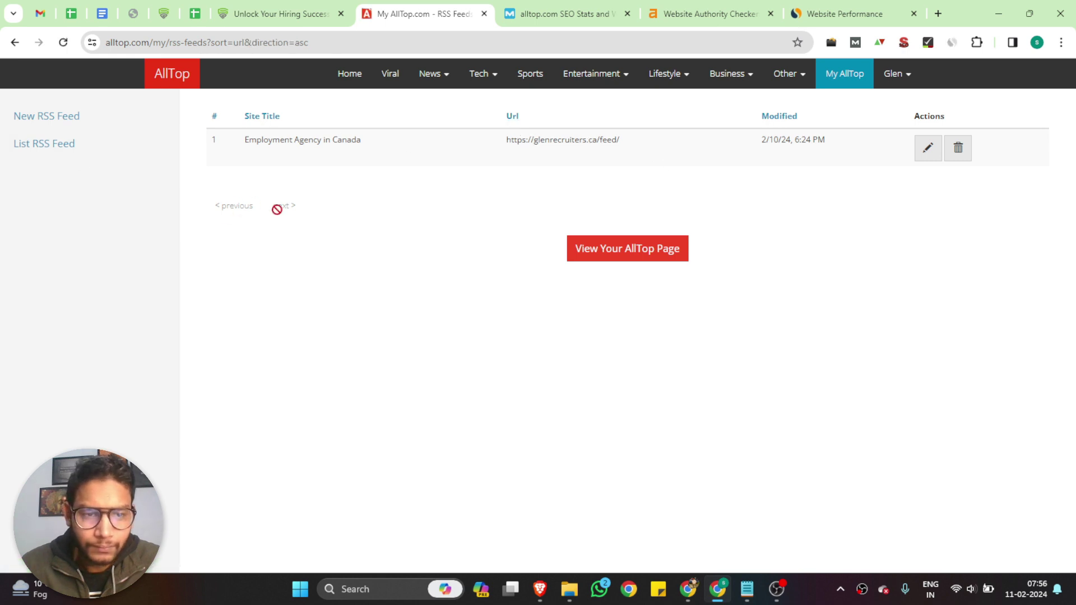
pyautogui.click(633, 262)
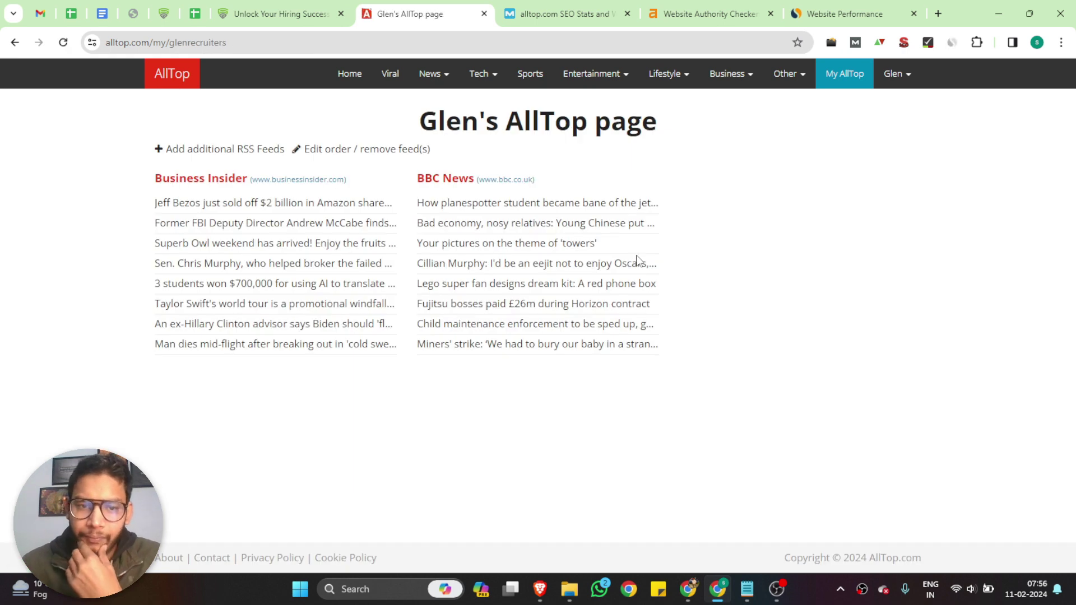
pyautogui.click(311, 152)
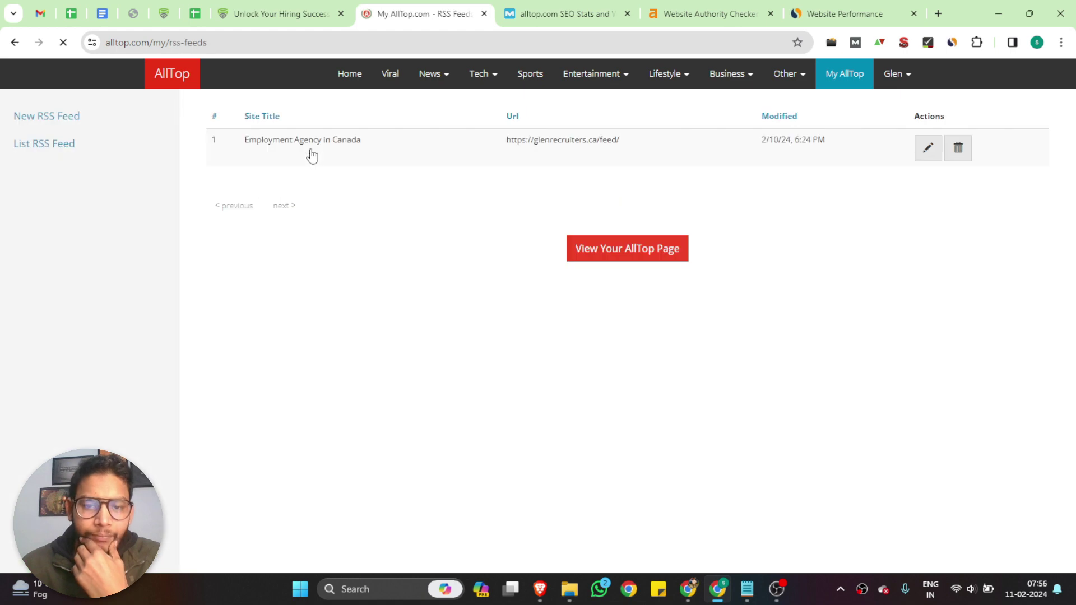
pyautogui.click(605, 255)
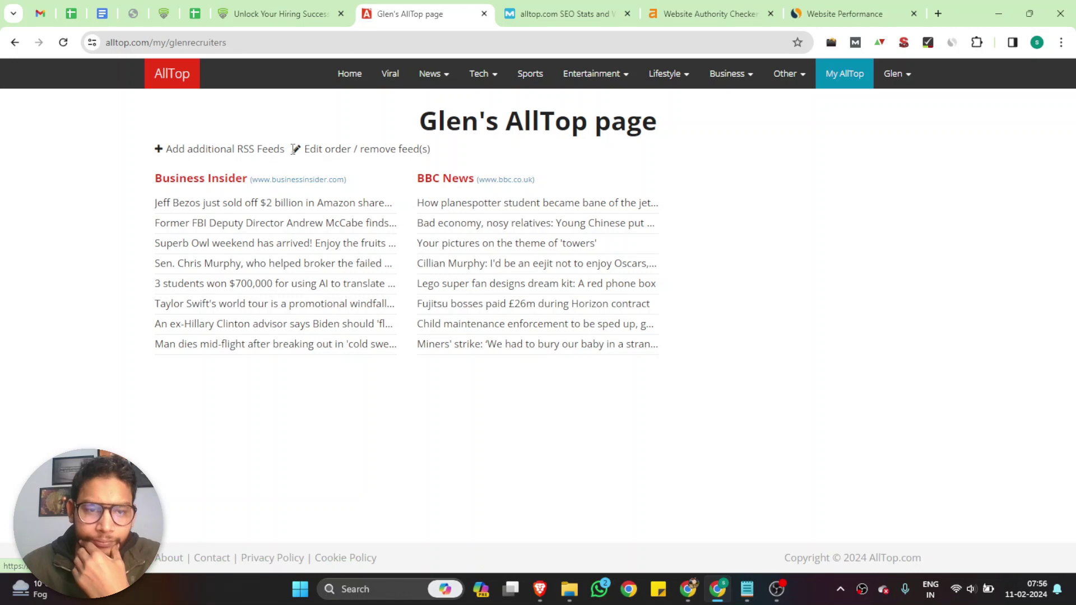
pyautogui.click(168, 152)
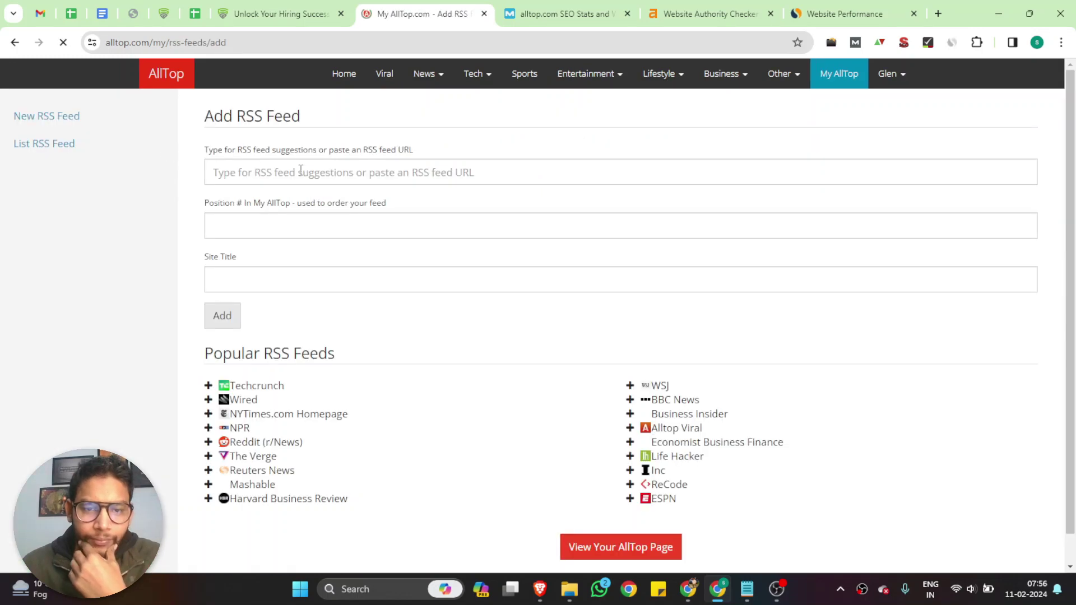
pyautogui.click(259, 14)
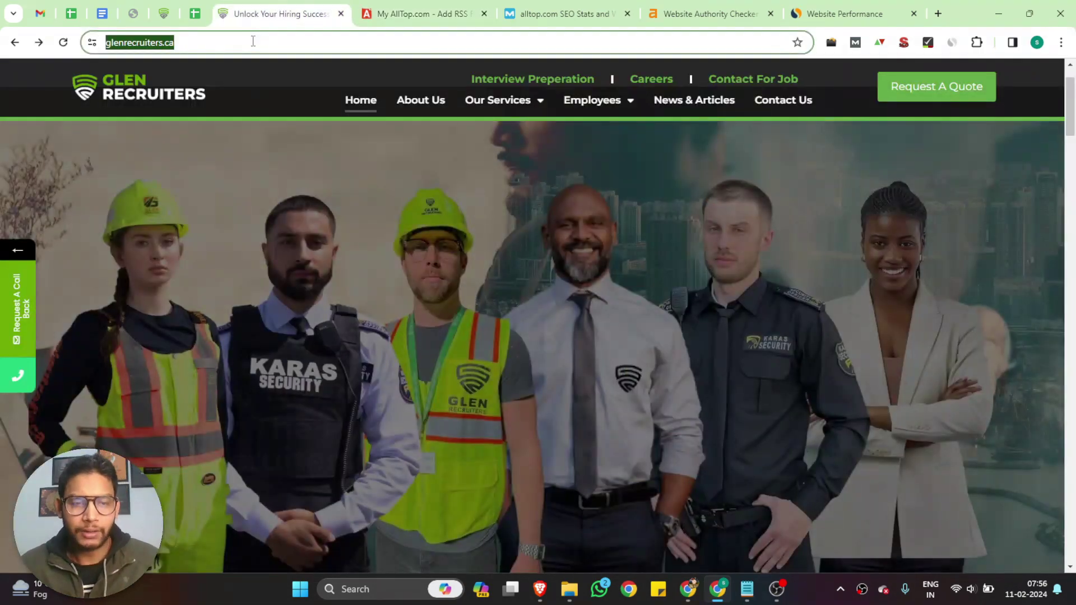
pyautogui.click(245, 44)
pyautogui.write('/')
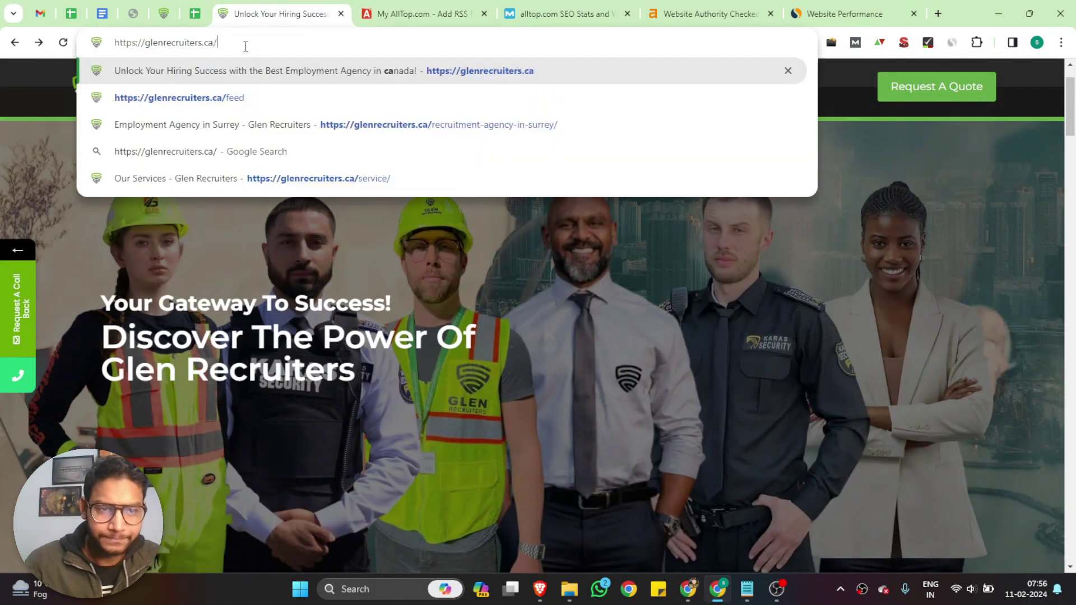
pyautogui.write('feed')
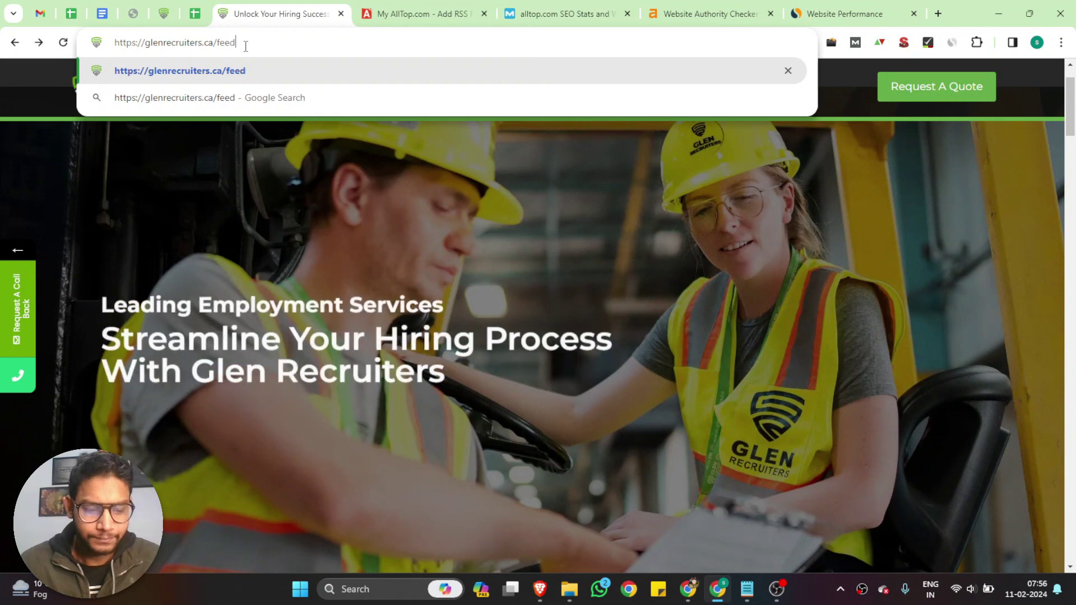
pyautogui.hotkey('ctrl', 'a')
pyautogui.hotkey('ctrl', 'c')
pyautogui.click(420, 8)
pyautogui.click(338, 171)
pyautogui.hotkey('ctrl', 'v')
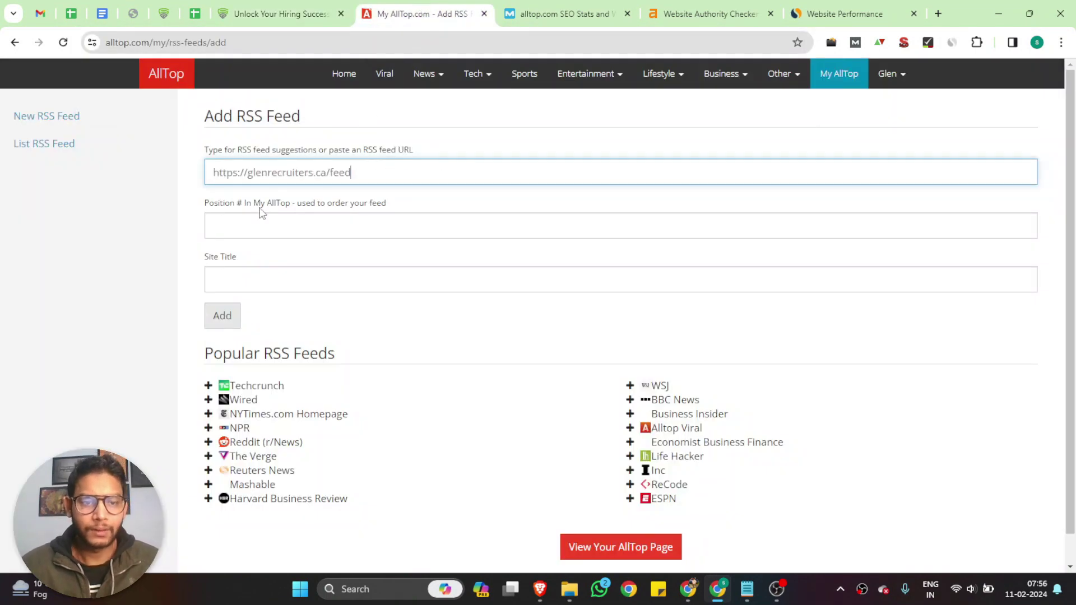
# Fill in position 1 and the site title "Employment Agency in Canada" for the new feed, and view the custom AllTop page.
pyautogui.click(253, 223)
pyautogui.write('1')
pyautogui.click(245, 277)
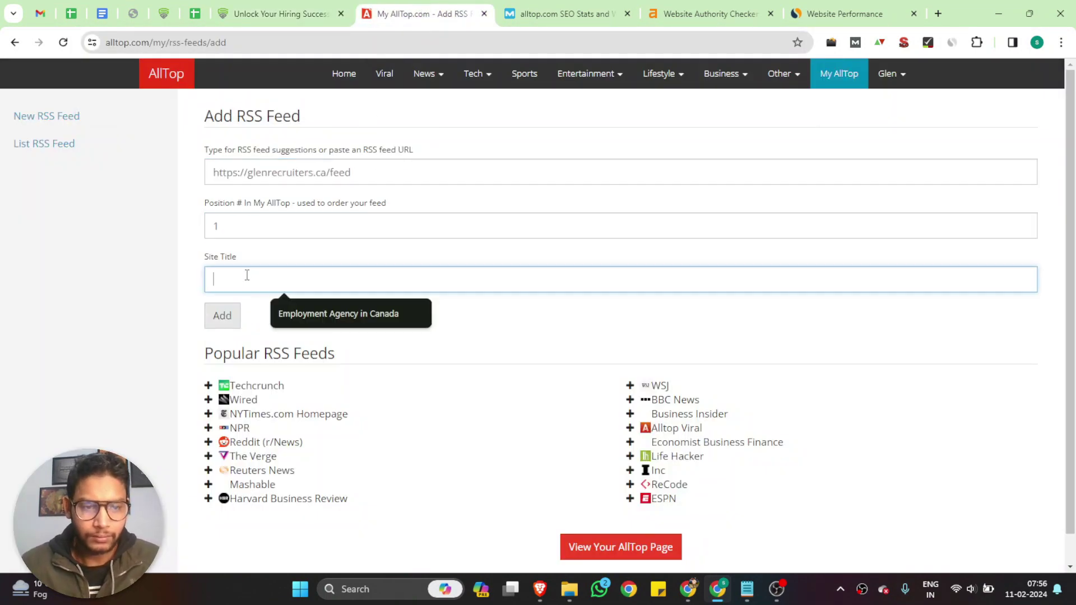
pyautogui.click(305, 305)
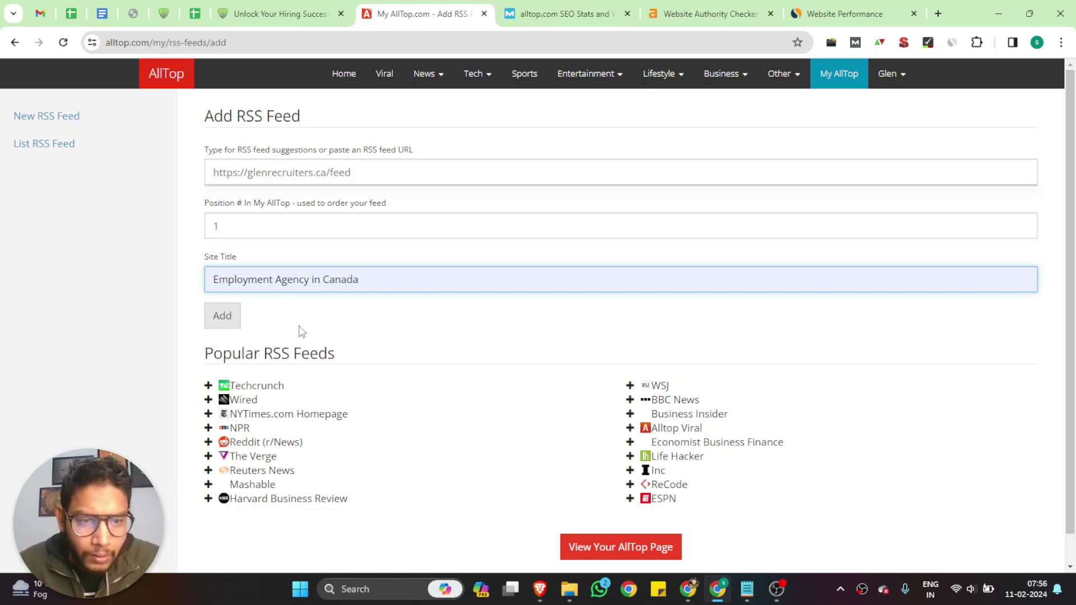
pyautogui.click(594, 553)
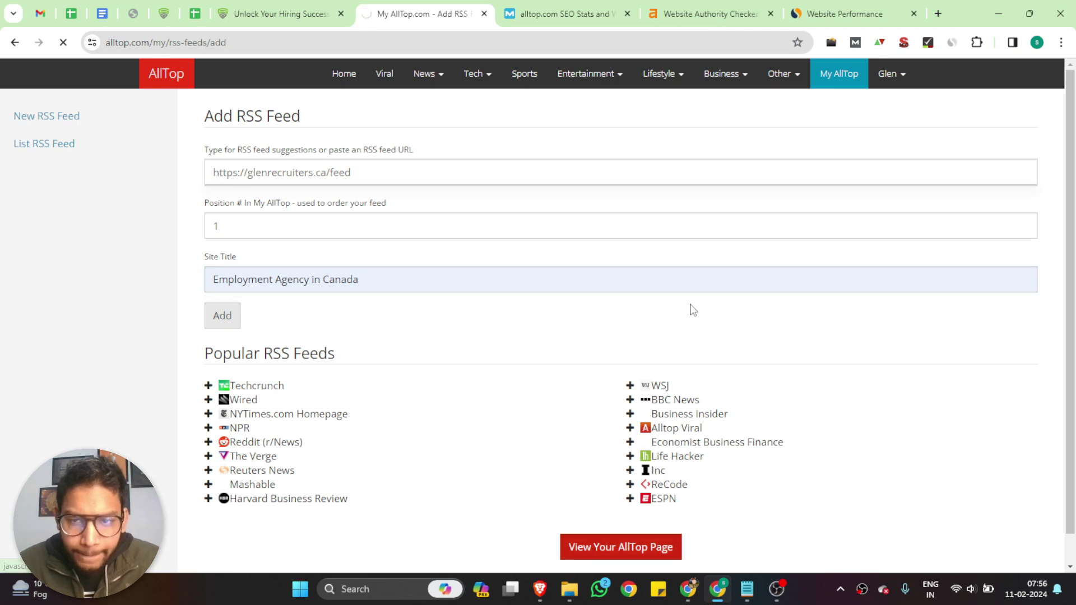
pyautogui.click(15, 42)
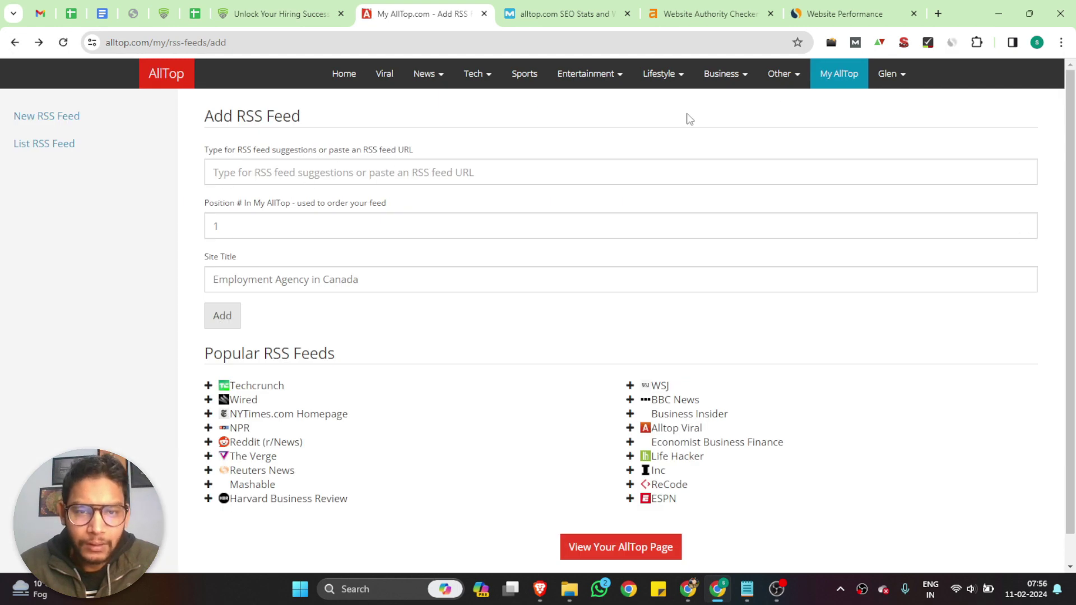
# Check the saved feed's modified date in the feed list and compare the list with the custom AllTop page.
pyautogui.click(891, 73)
pyautogui.click(877, 102)
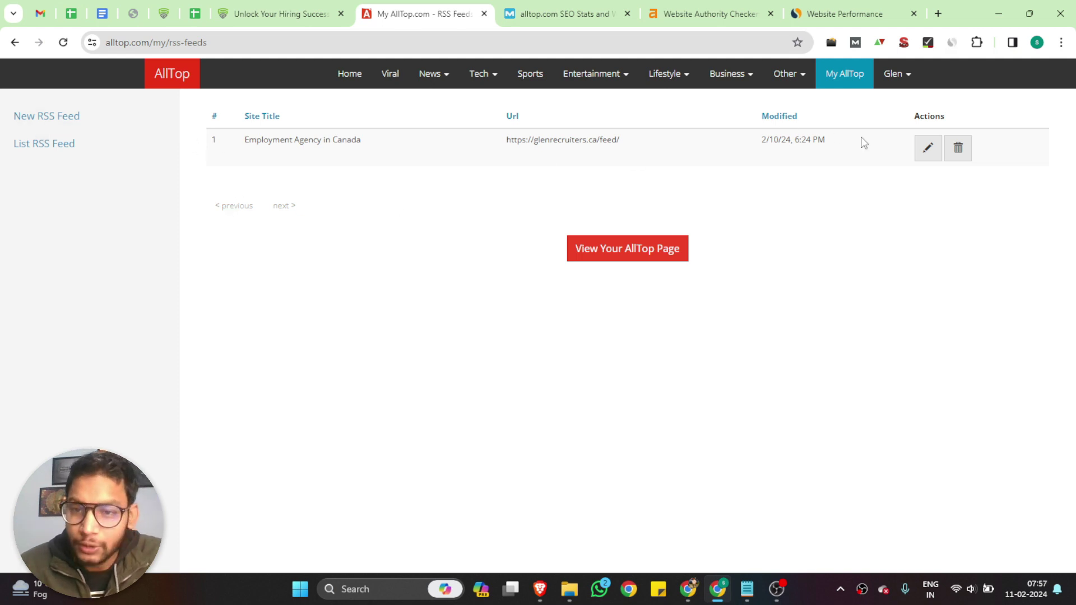
pyautogui.moveTo(838, 143); pyautogui.dragTo(763, 136)
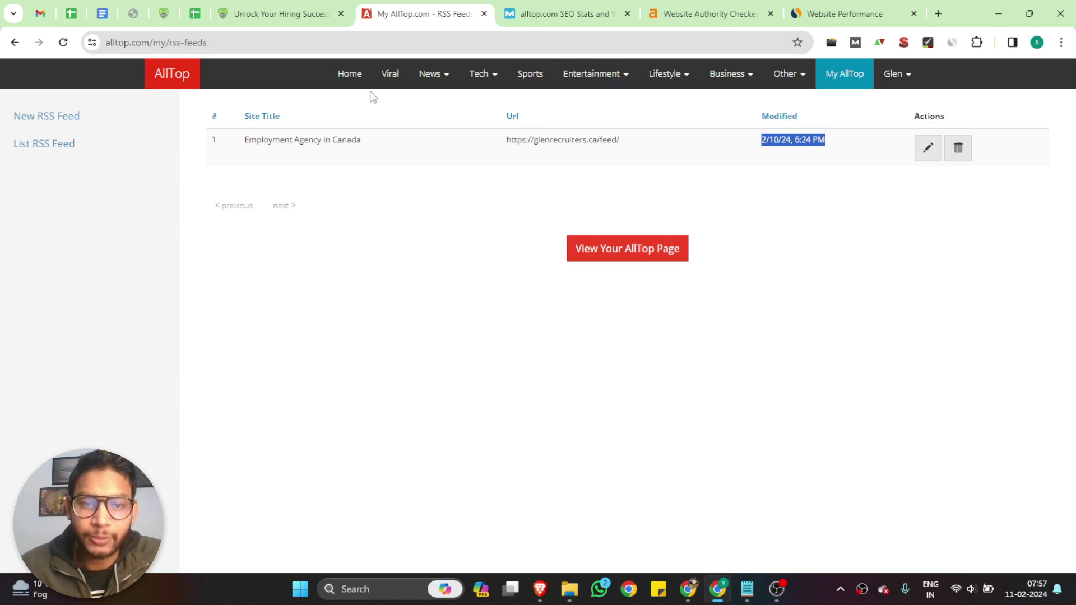
pyautogui.click(352, 74)
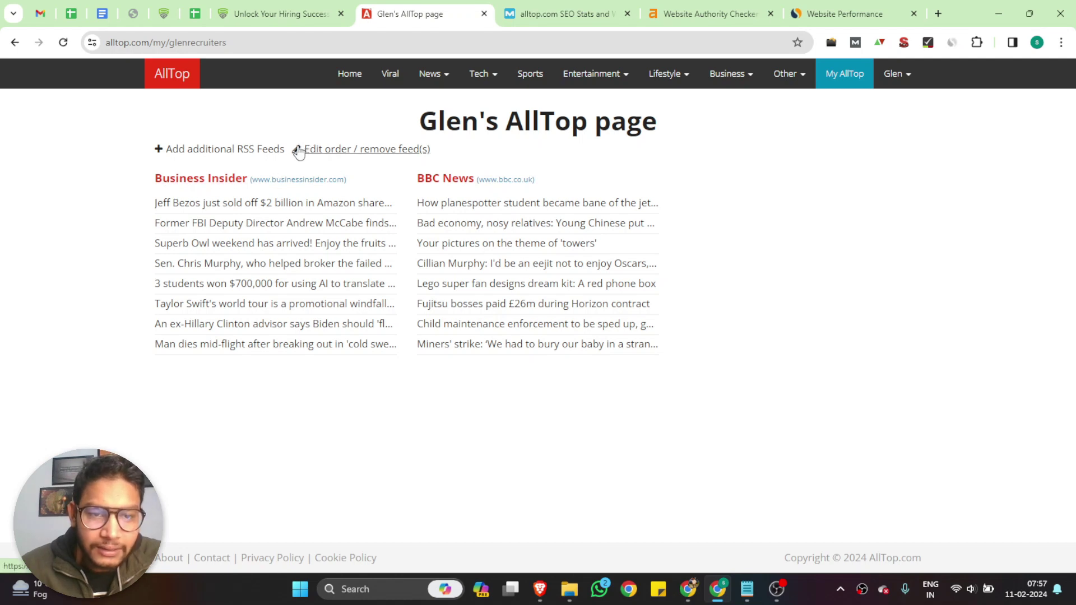
pyautogui.click(298, 150)
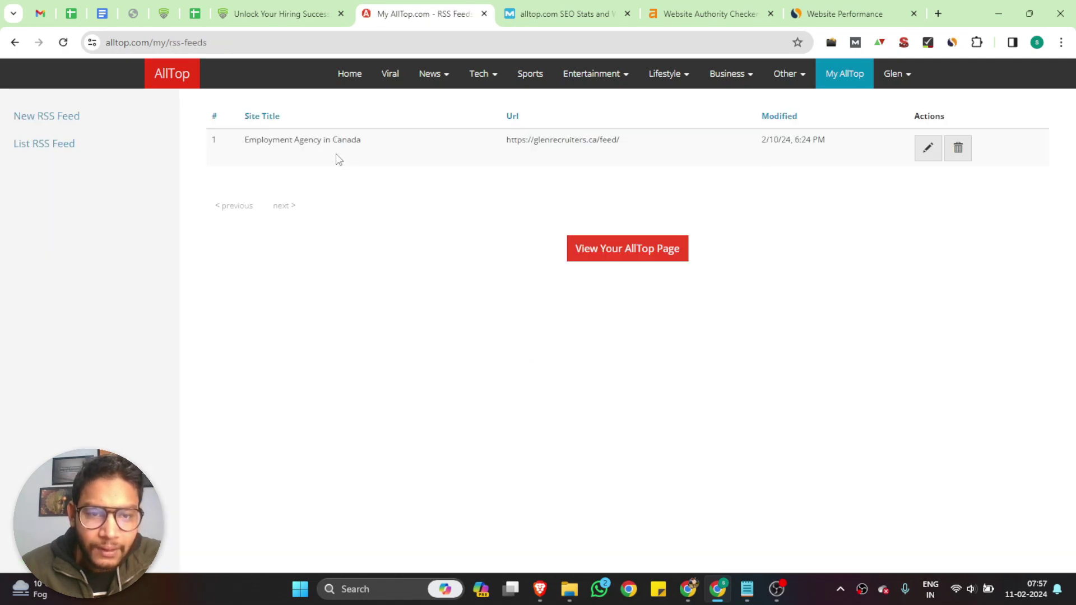
pyautogui.click(612, 251)
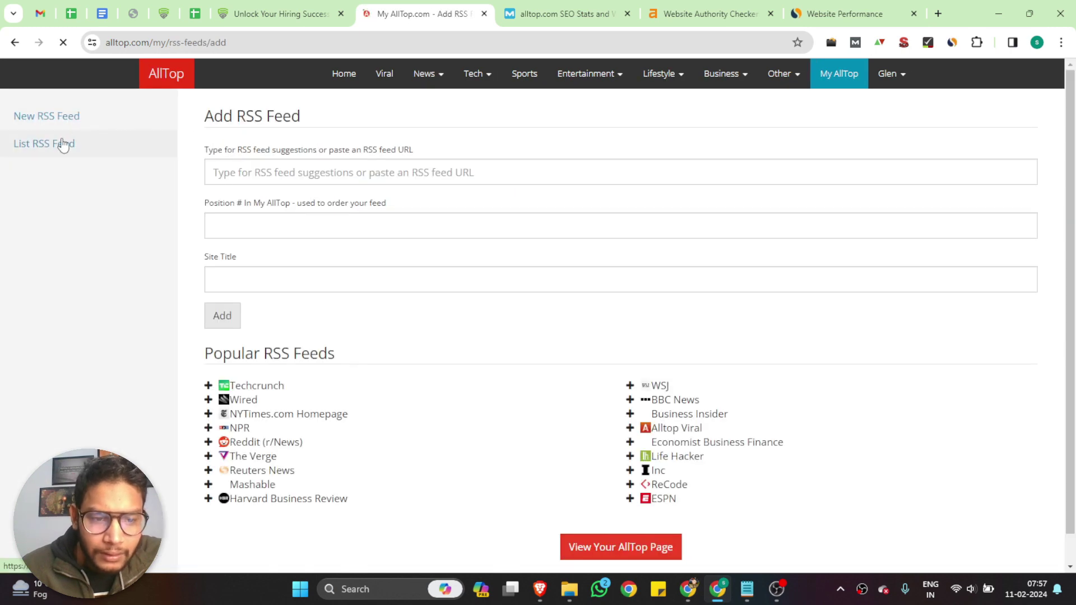
# Look over the popular sites on the AllTop home page and recheck the site title in the saved feed list.
pyautogui.scroll(-1, 328, 359)
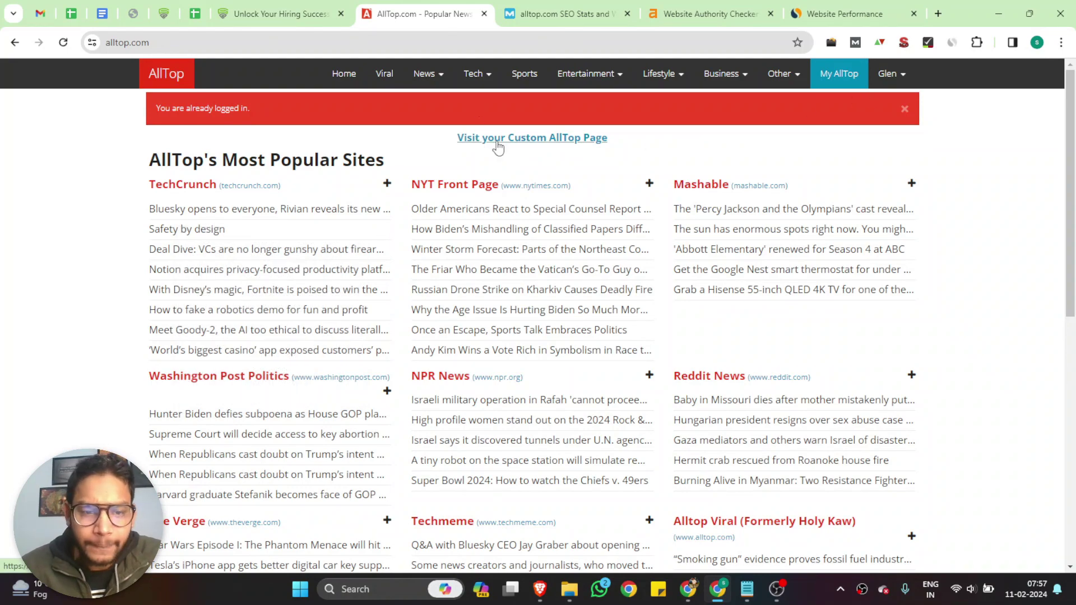
pyautogui.scroll(-10, 370, 297)
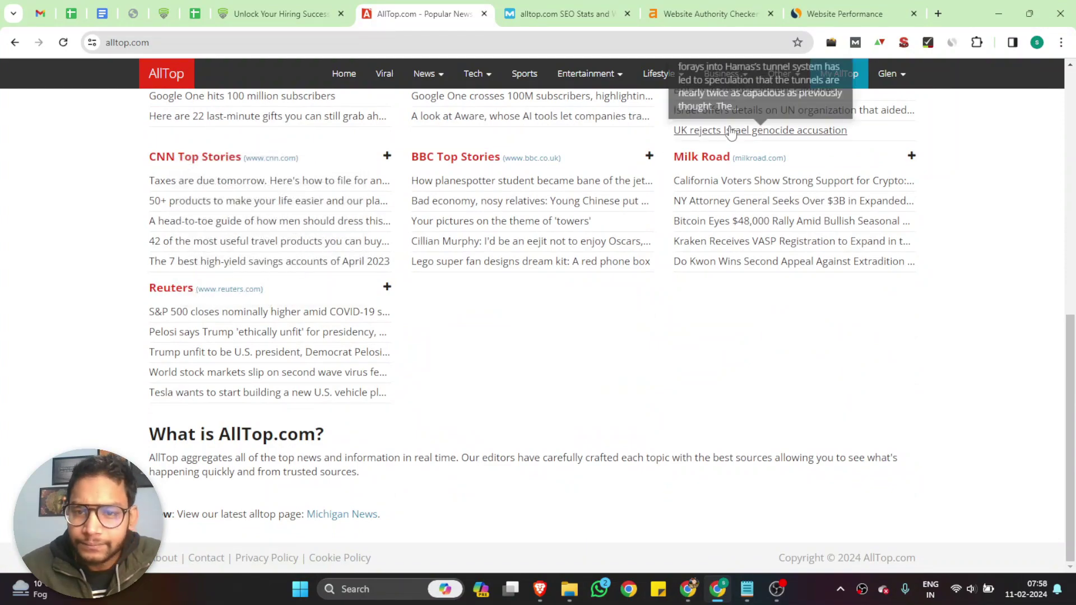
pyautogui.scroll(10, 822, 162)
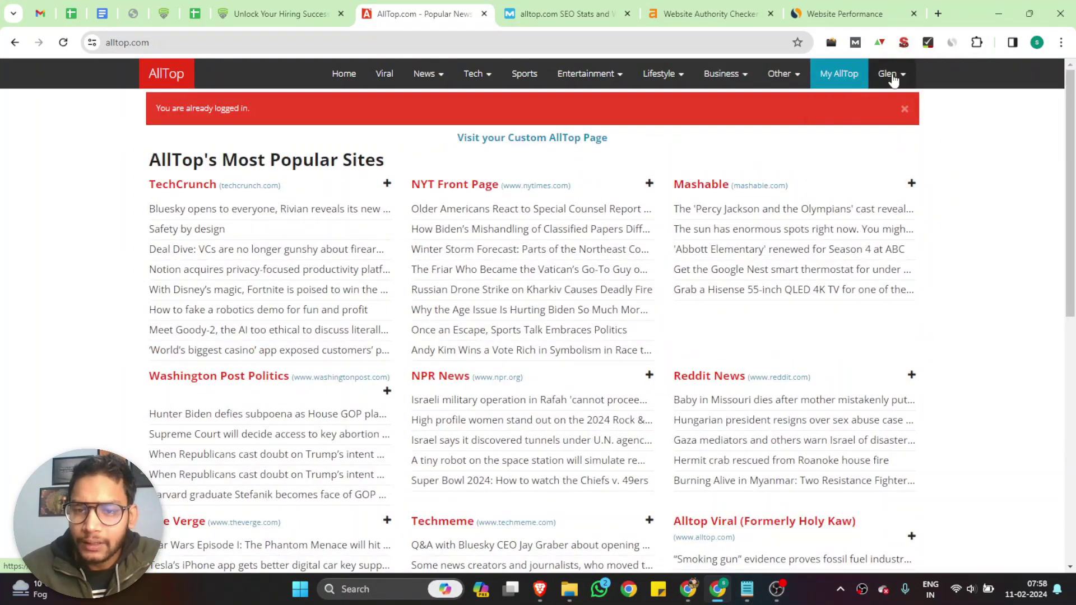
pyautogui.click(891, 75)
pyautogui.click(872, 133)
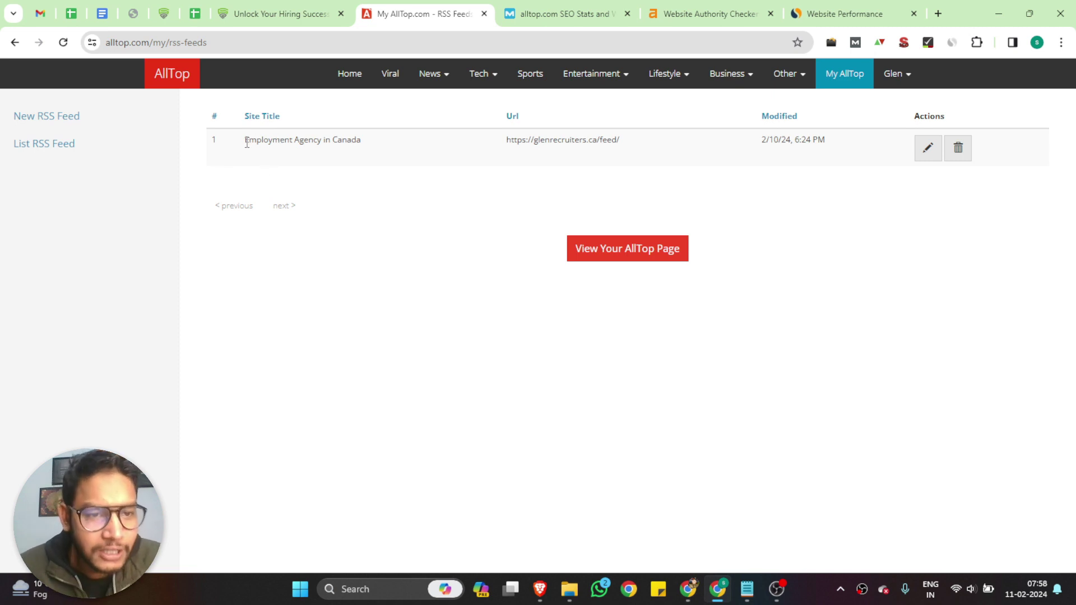
pyautogui.moveTo(366, 145); pyautogui.dragTo(231, 150)
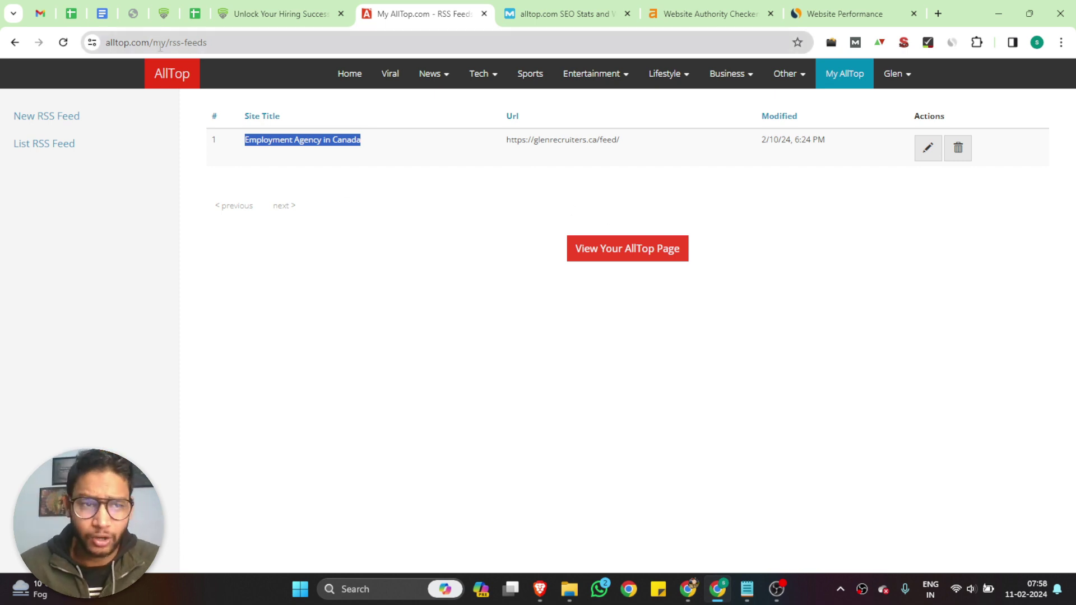
# Switch to Gmail, delete the HITRECORD confirmation email and look over the newest ReverbNation message before returning to AllTop.
pyautogui.click(42, 7)
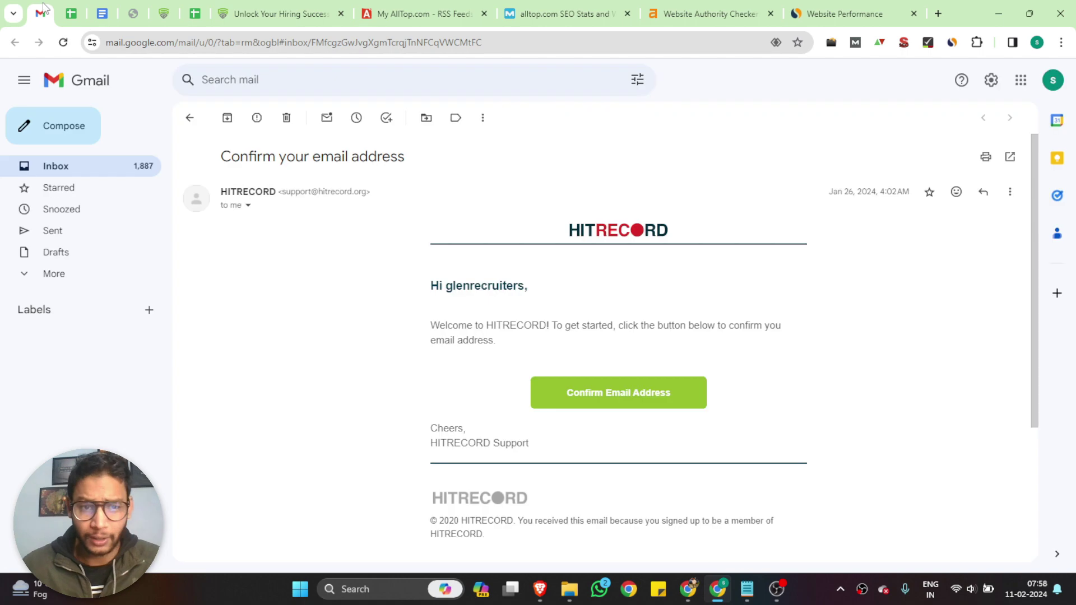
pyautogui.click(287, 119)
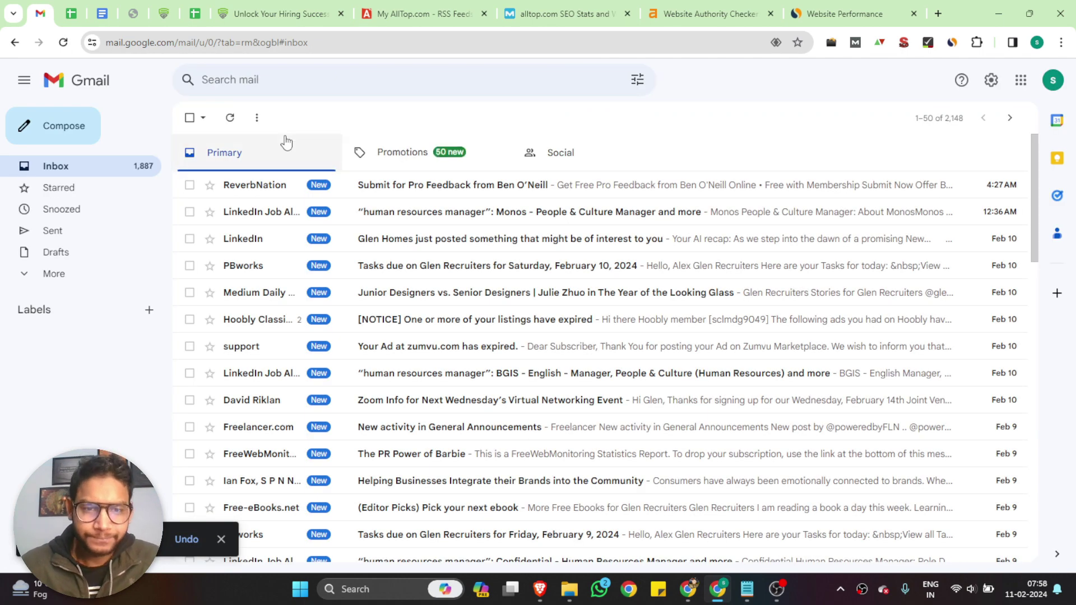
pyautogui.click(436, 192)
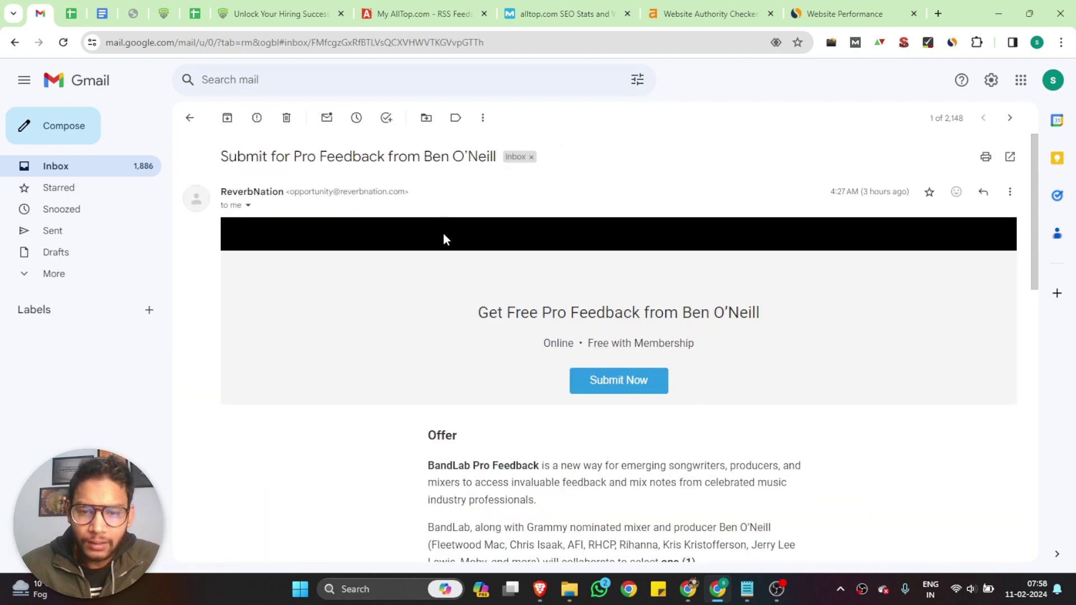
pyautogui.scroll(-4, 471, 241)
pyautogui.scroll(4, 499, 244)
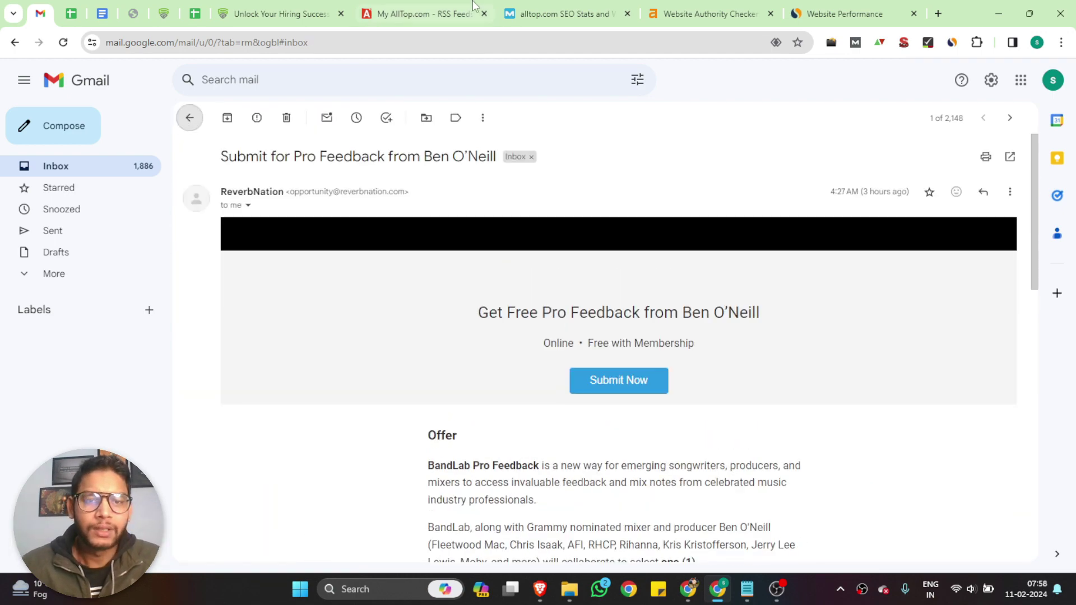
pyautogui.click(421, 14)
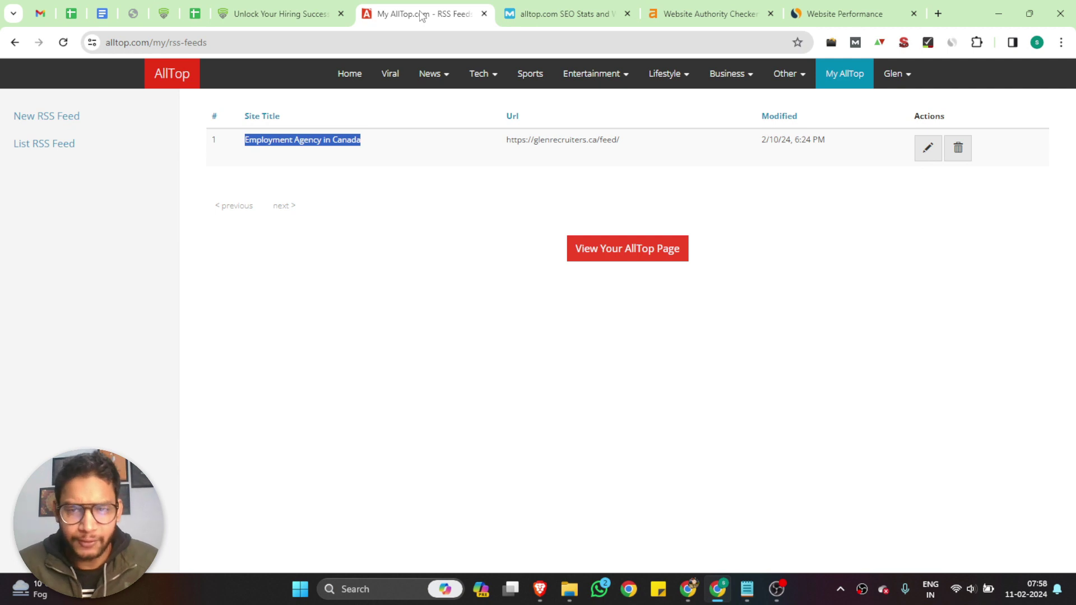